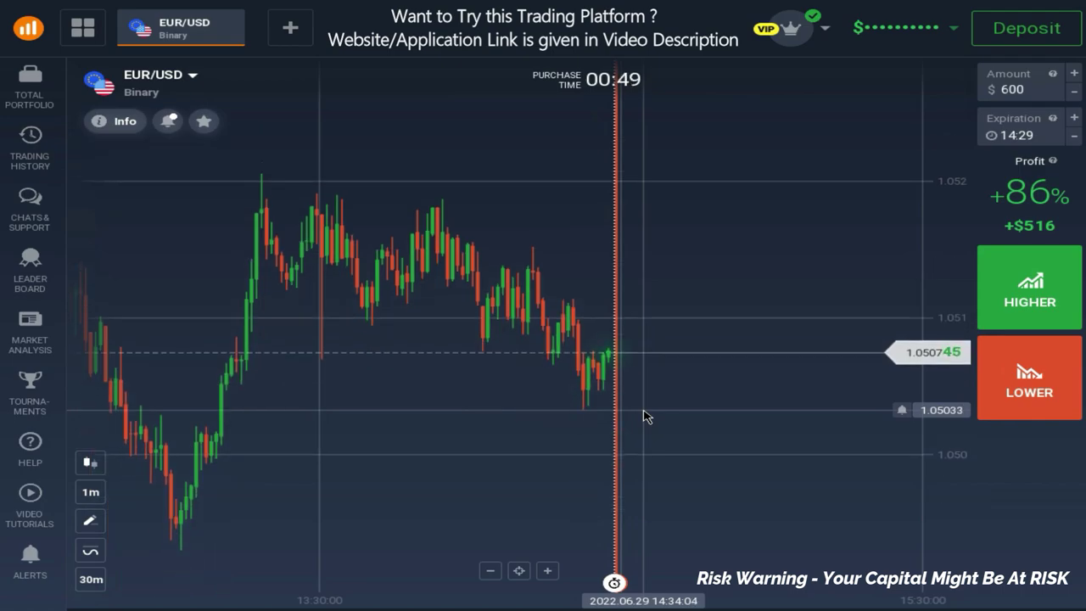
- Set the EUR/USD trade expiration to 14:33
scroll(644, 416, "down", 2)
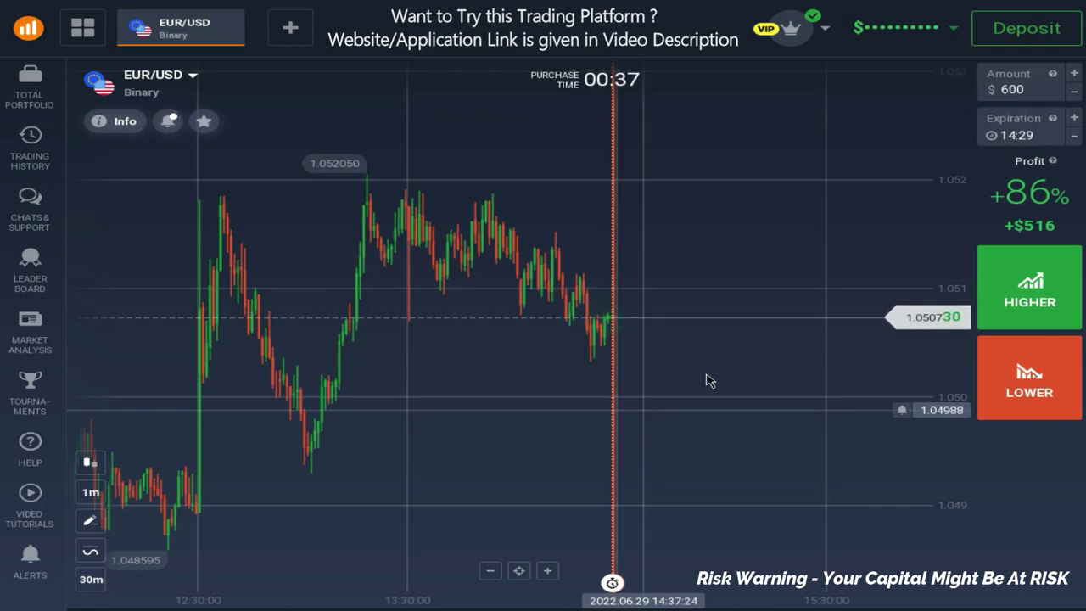
left_click(1074, 119)
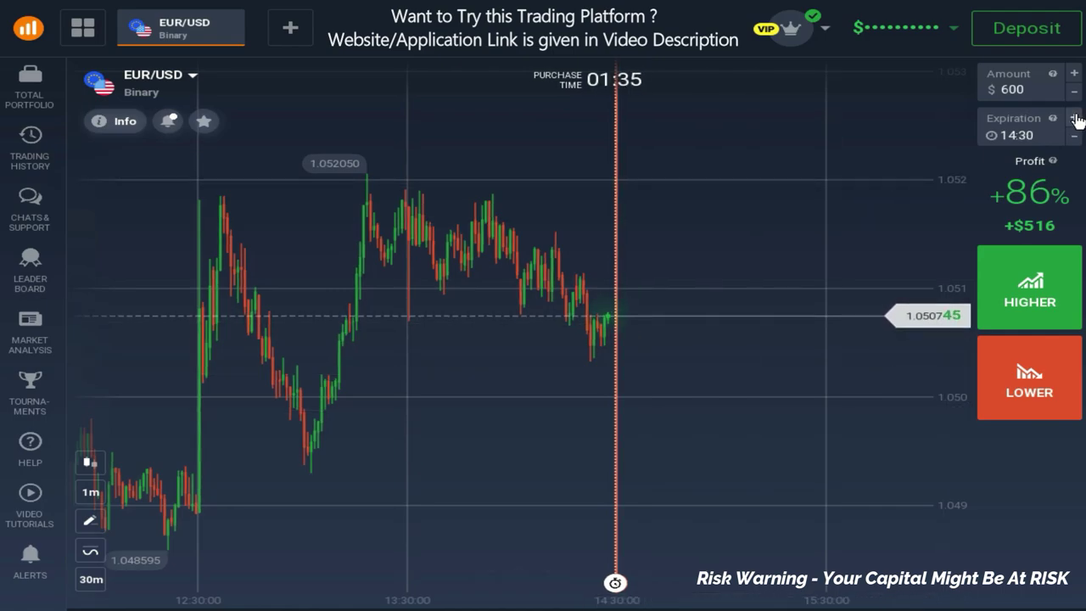
left_click(1074, 119)
left_click(1074, 119)
left_click(1074, 119)
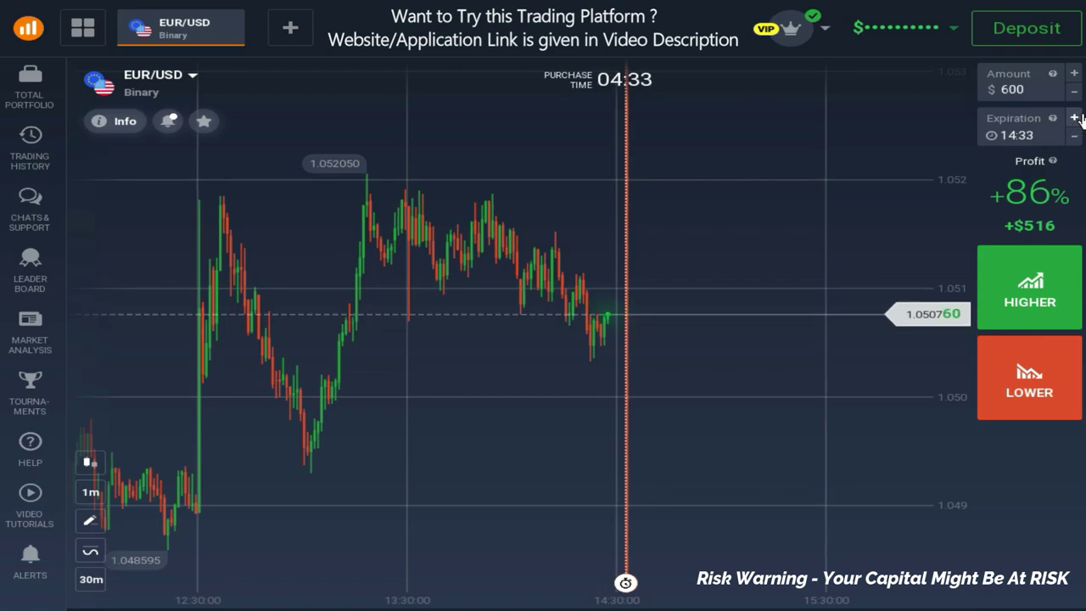
- Choose a candle time period of 1 minute for the EUR/USD chart
scroll(736, 326, "up", 4)
scroll(739, 327, "down", 5)
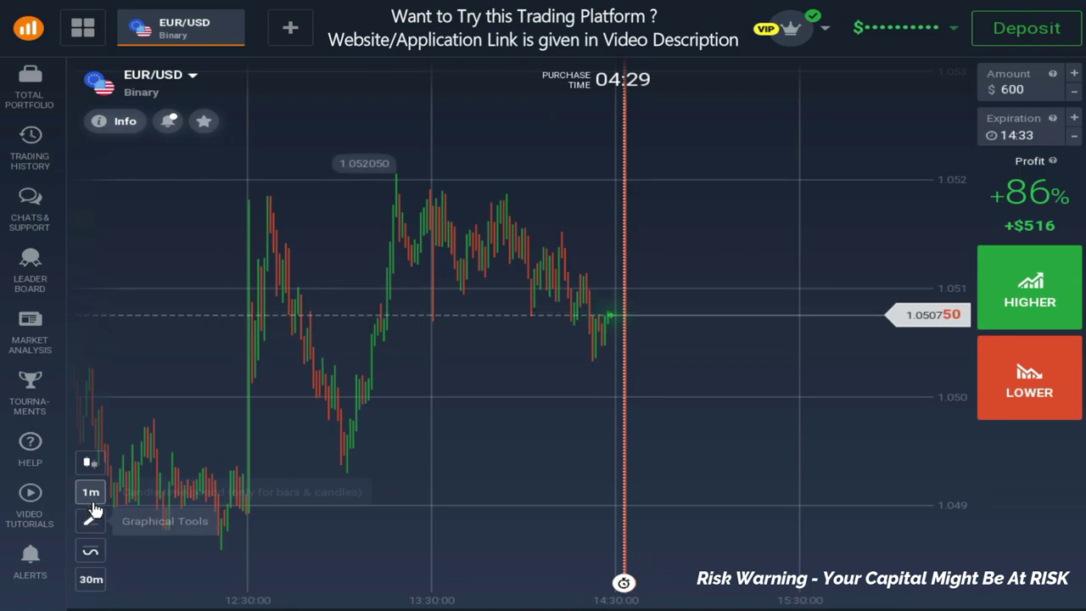
left_click(95, 495)
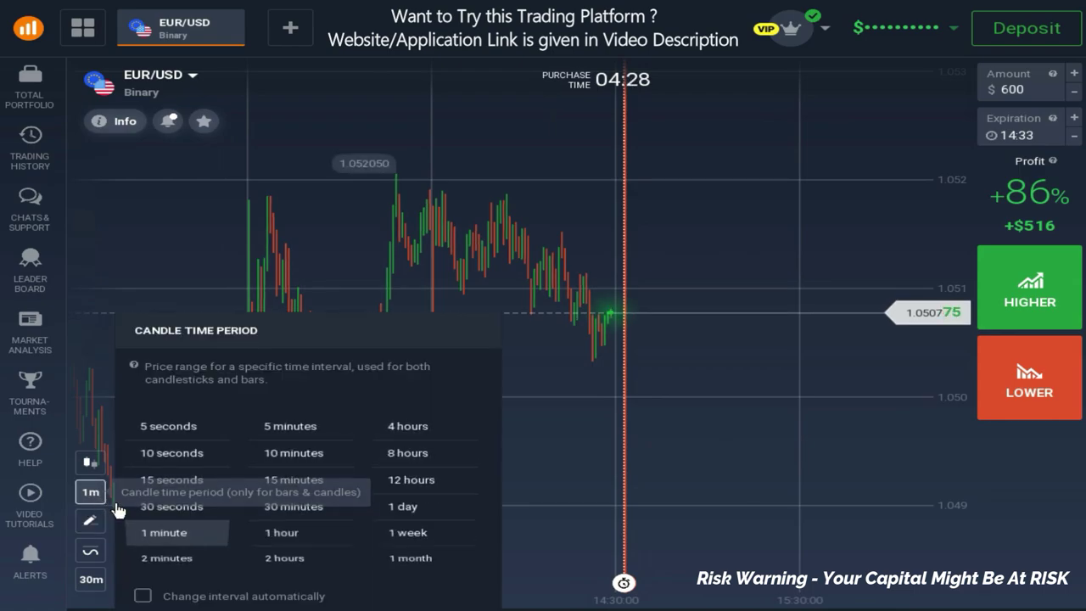
left_click(213, 524)
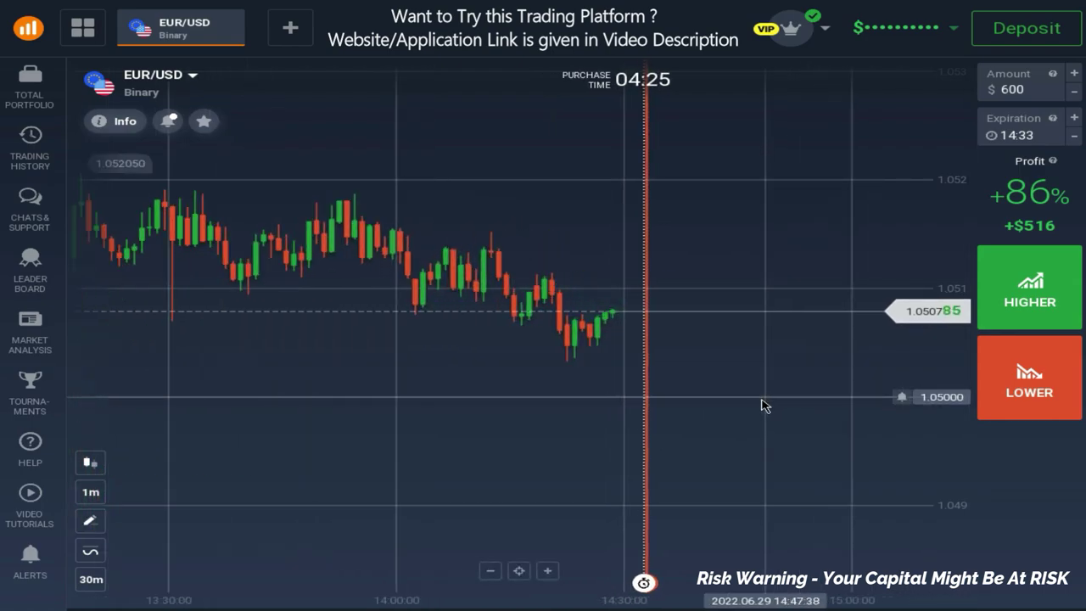
- Draw a thicker white line with the Line tool, rising from the 14:22 low near 1.05034 to about 1.0511 at 14:43
scroll(757, 373, "up", 3)
scroll(509, 461, "down", 5)
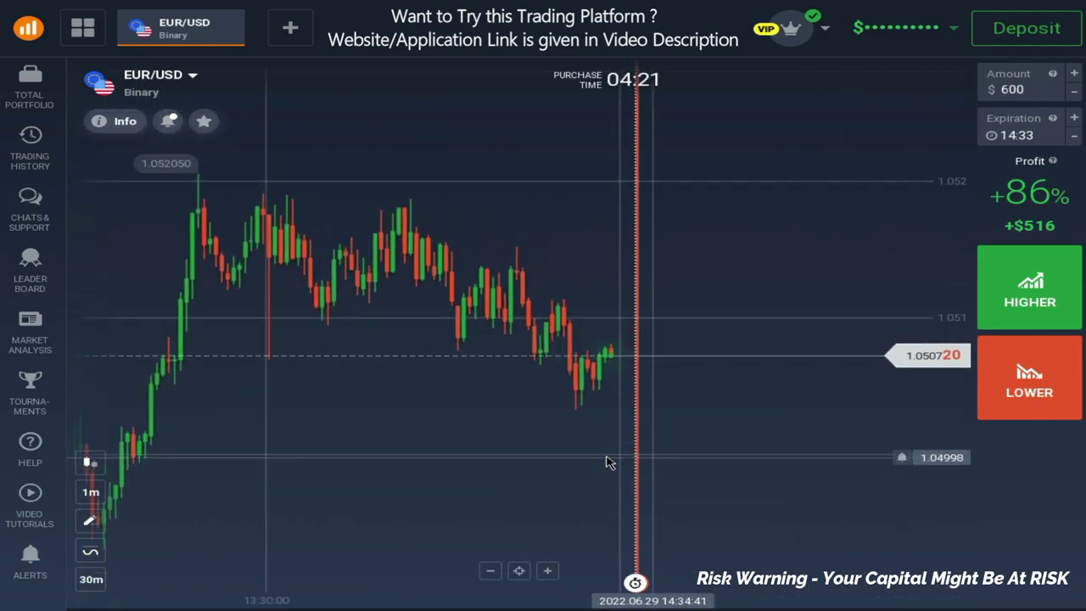
scroll(763, 431, "up", 4)
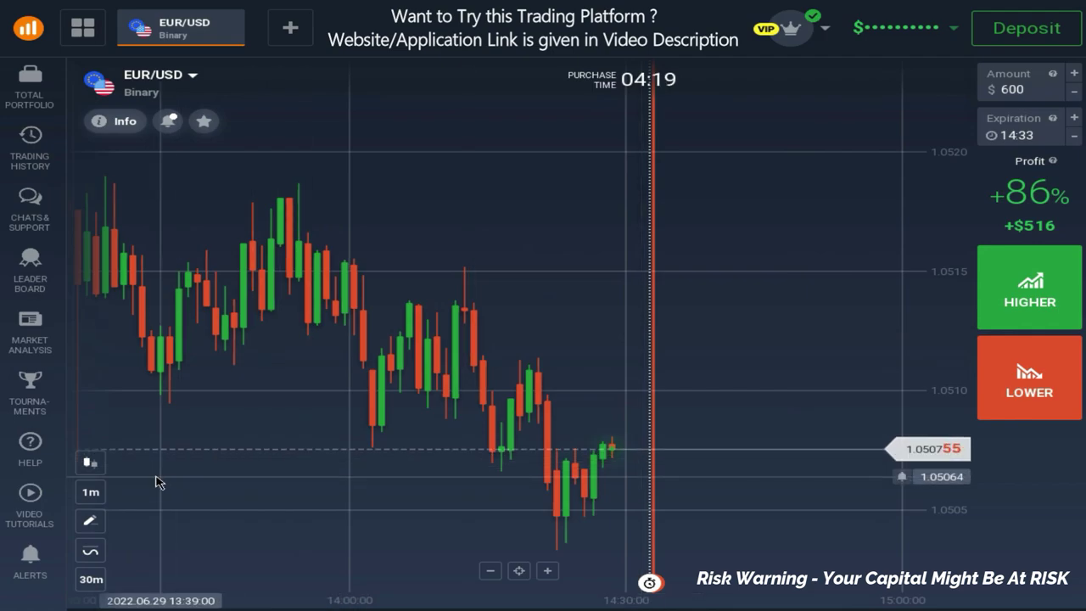
left_click(91, 521)
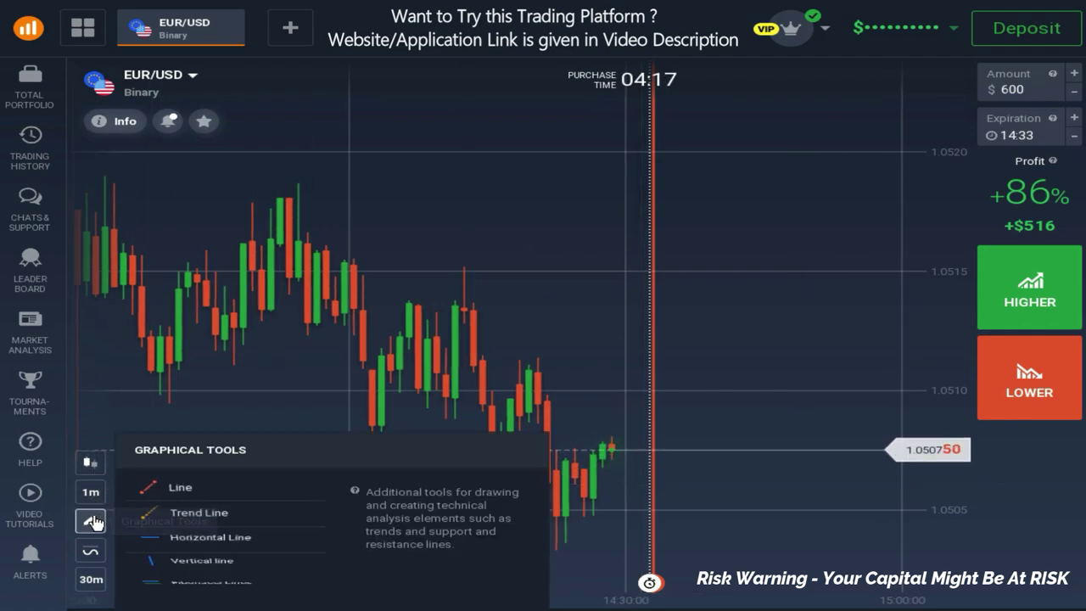
left_click(185, 494)
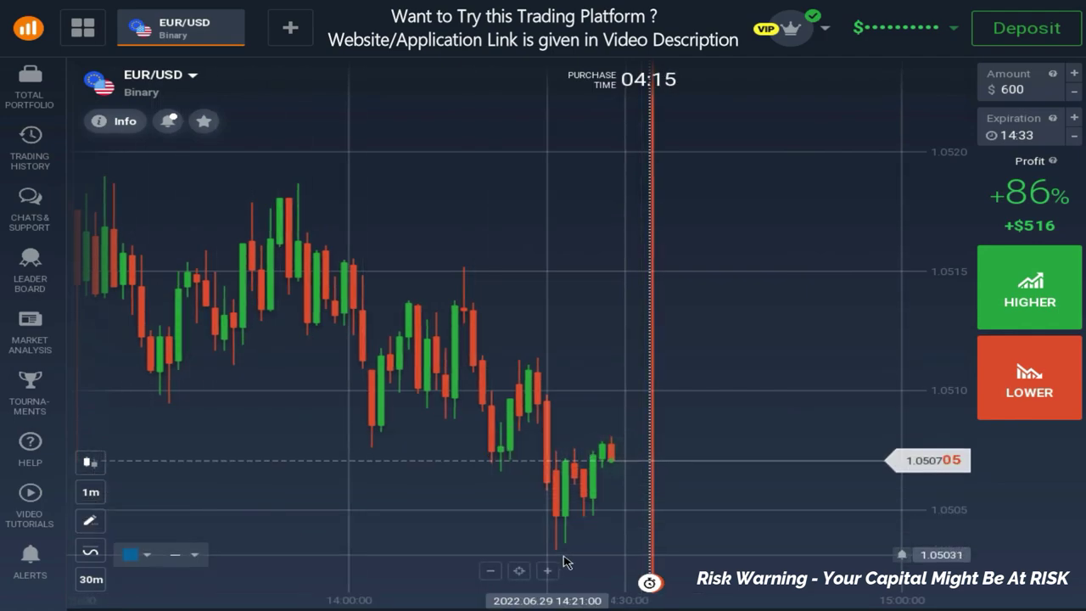
left_click(135, 554)
left_click(326, 454)
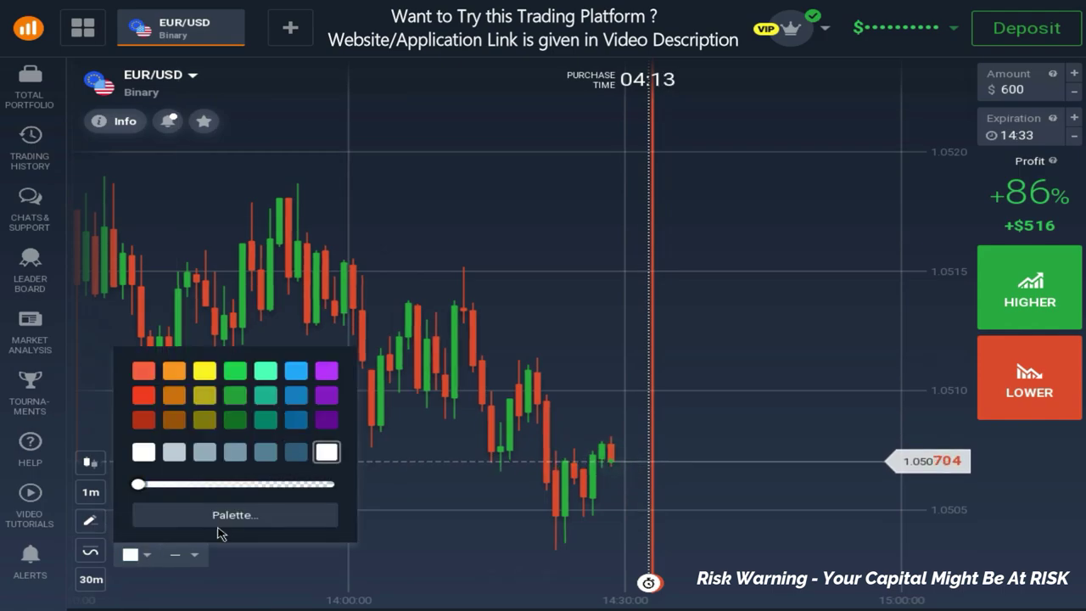
left_click(179, 555)
left_click(189, 536)
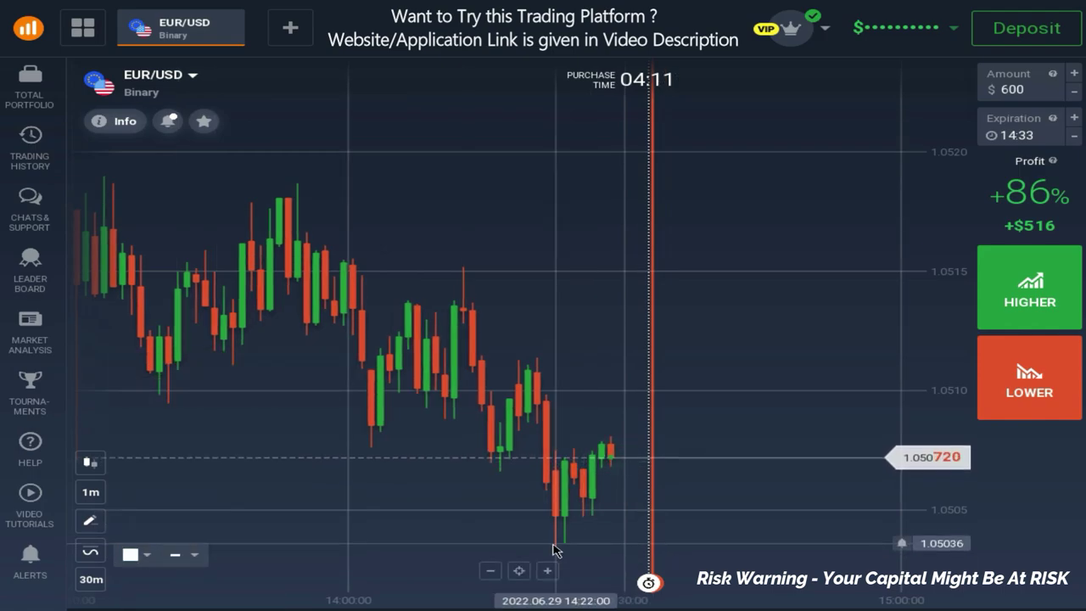
left_click_drag(557, 550, 758, 373)
left_click(756, 492)
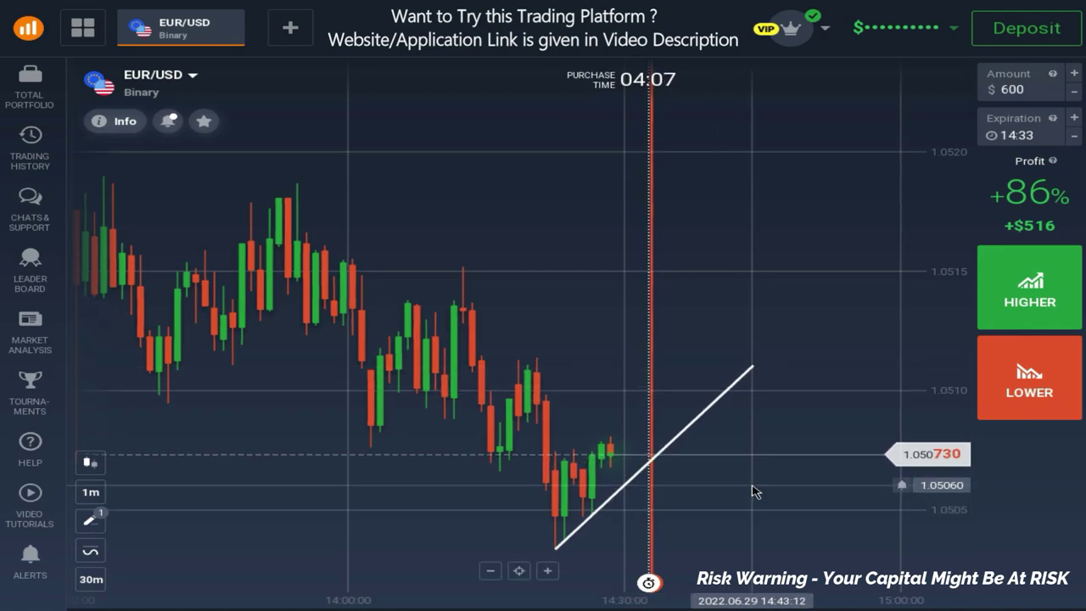
- Check the latest candles against the rising line and set the trade expiration to 14:34
scroll(758, 490, "up", 2)
scroll(758, 490, "up", 1)
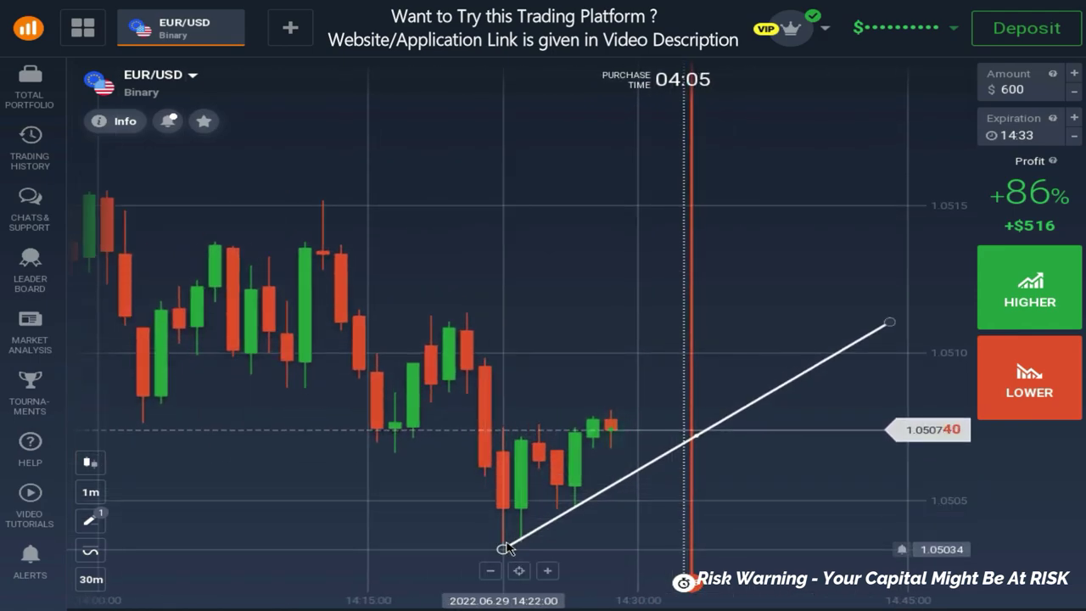
scroll(771, 478, "down", 5)
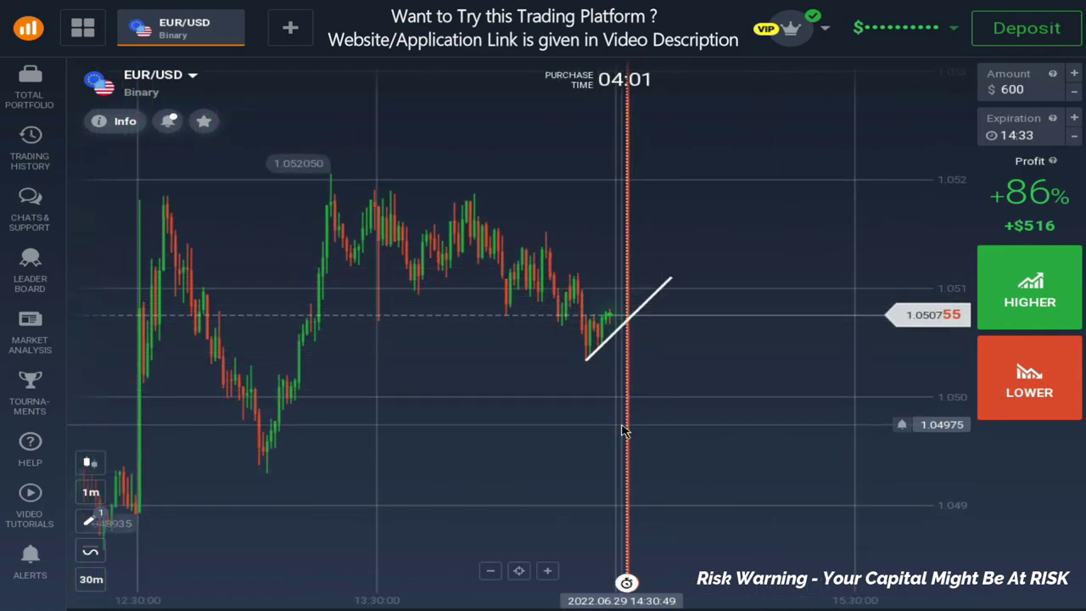
scroll(623, 430, "up", 1)
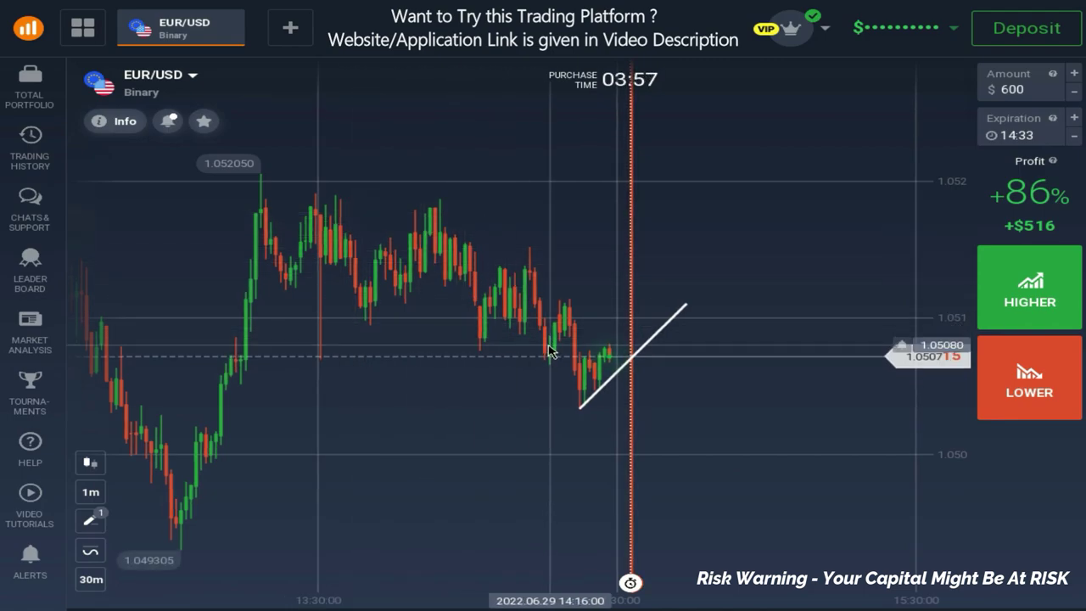
scroll(544, 355, "up", 2)
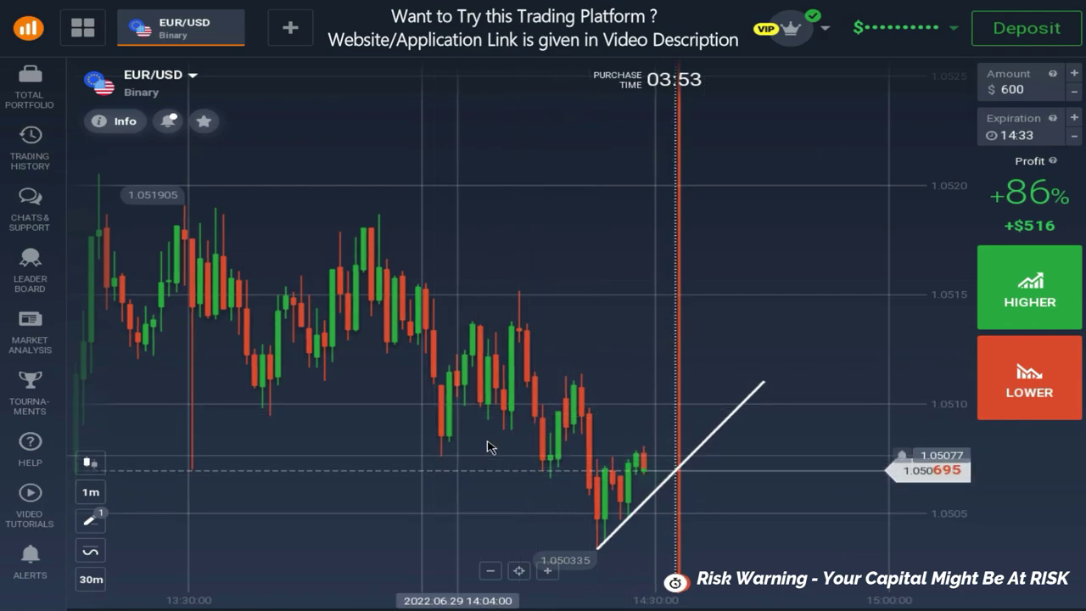
left_click(624, 521)
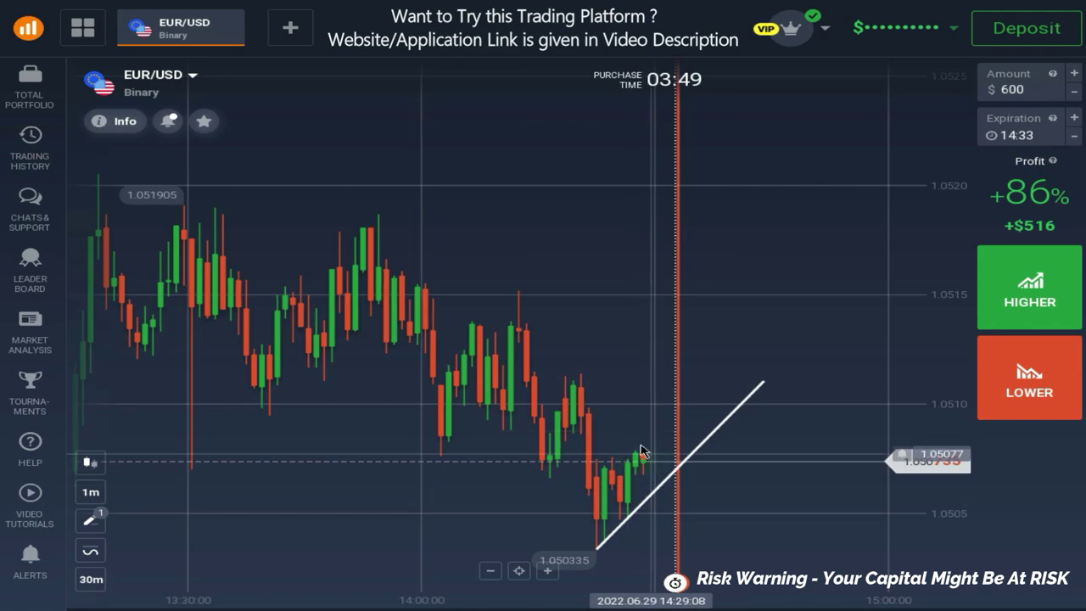
left_click(652, 472)
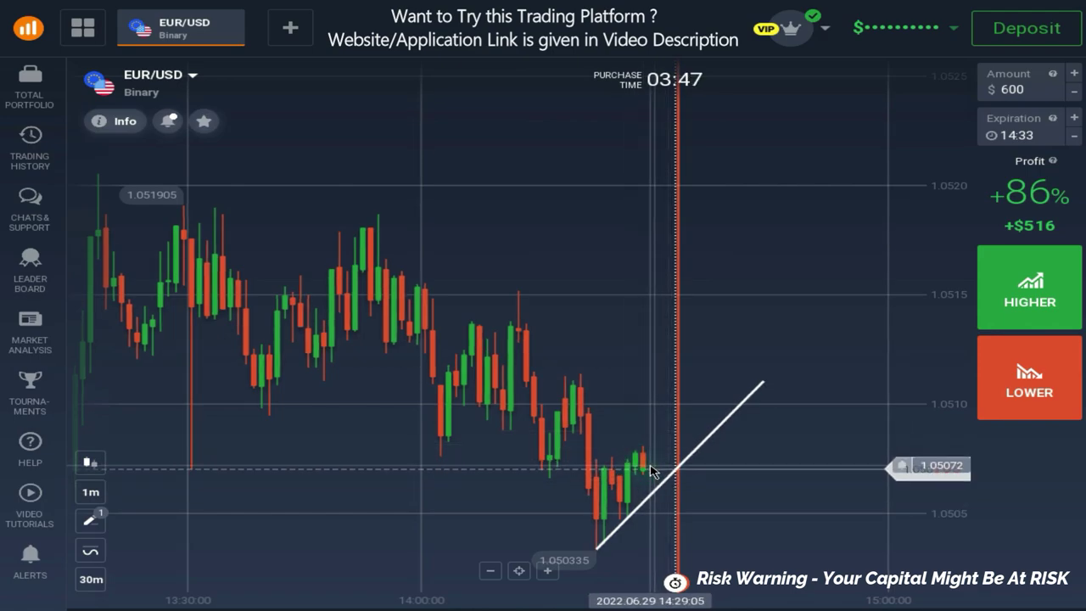
left_click(1074, 118)
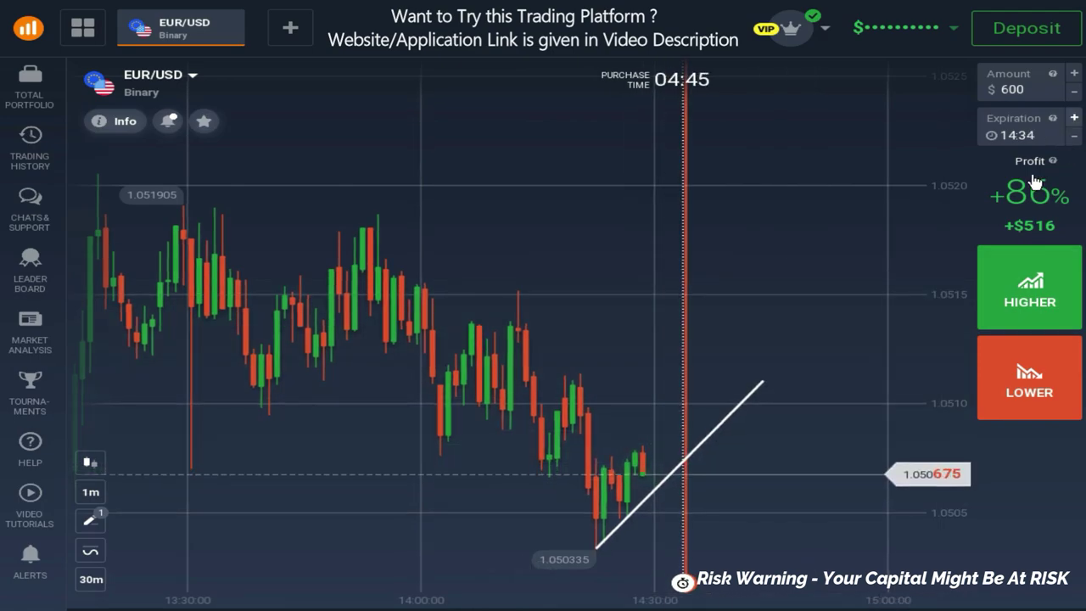
- Examine how the recent EUR/USD candles behave relative to the rising line and the earlier price swings
scroll(825, 496, "down", 3)
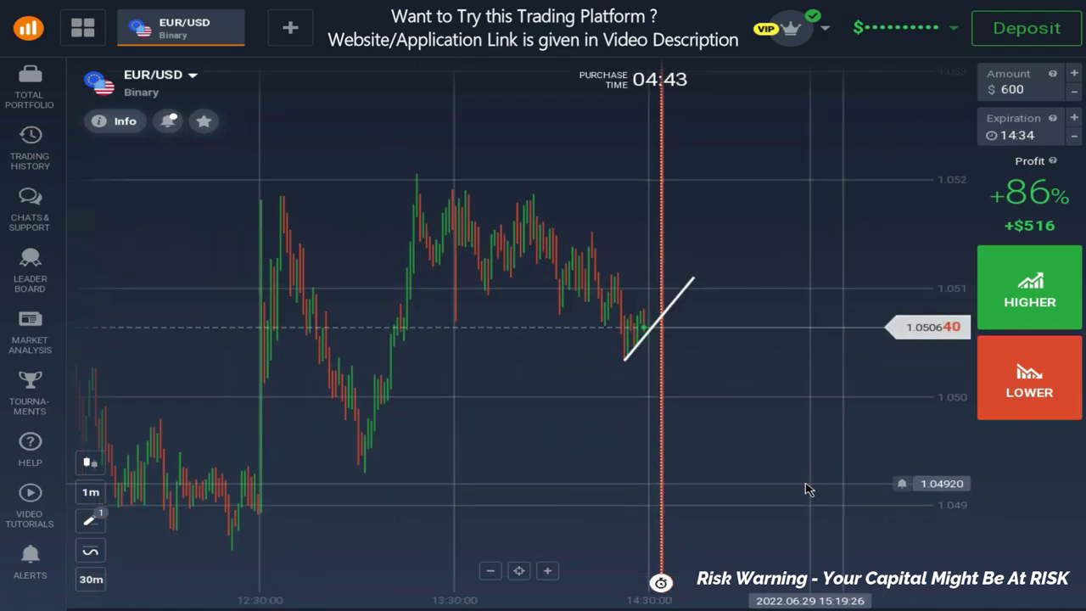
scroll(808, 490, "up", 3)
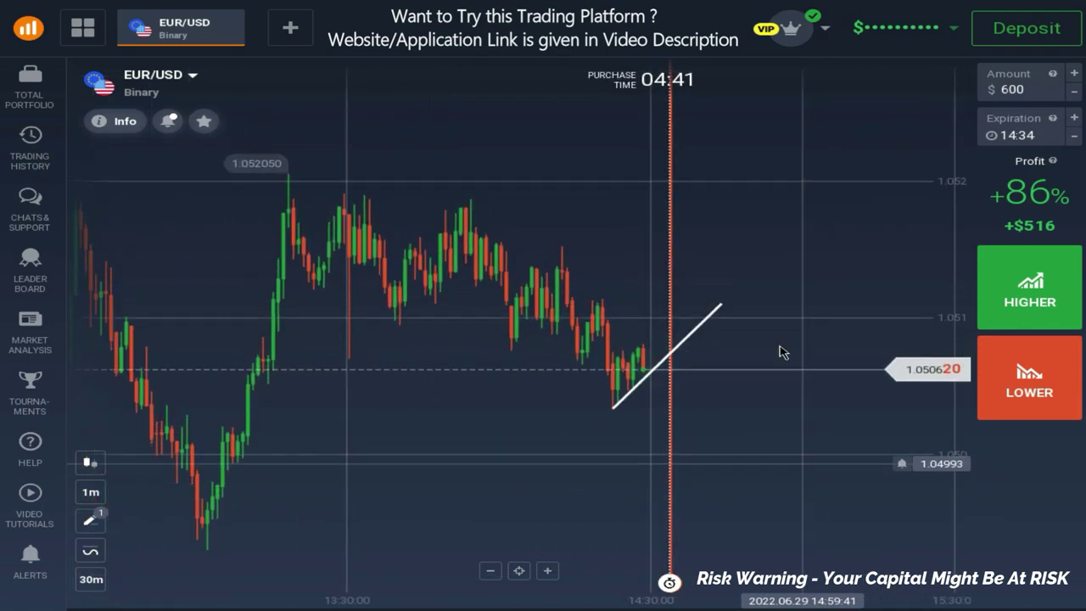
scroll(738, 475, "up", 2)
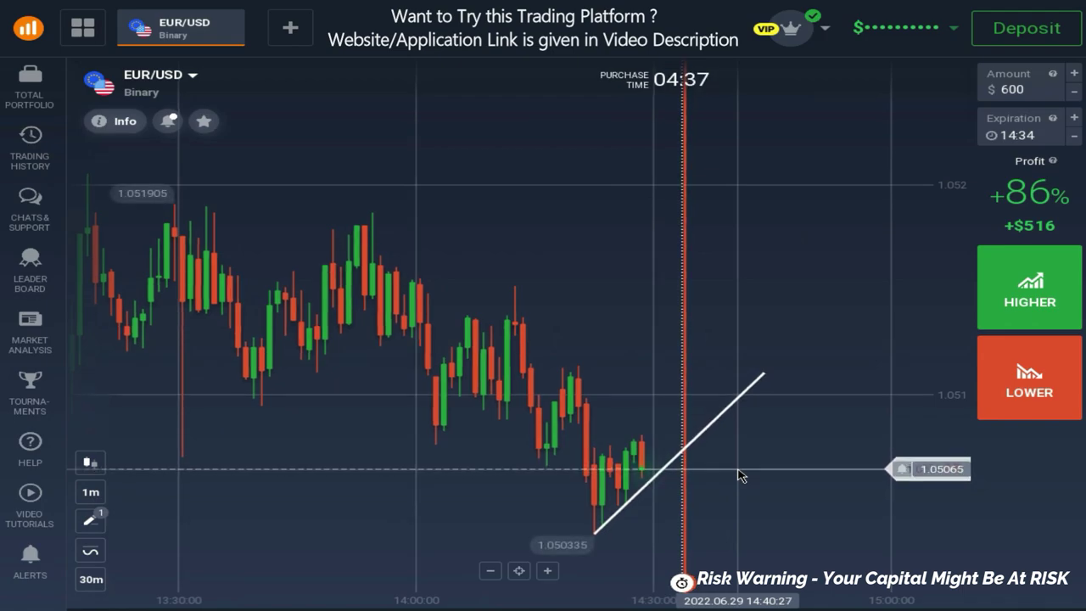
scroll(738, 476, "up", 2)
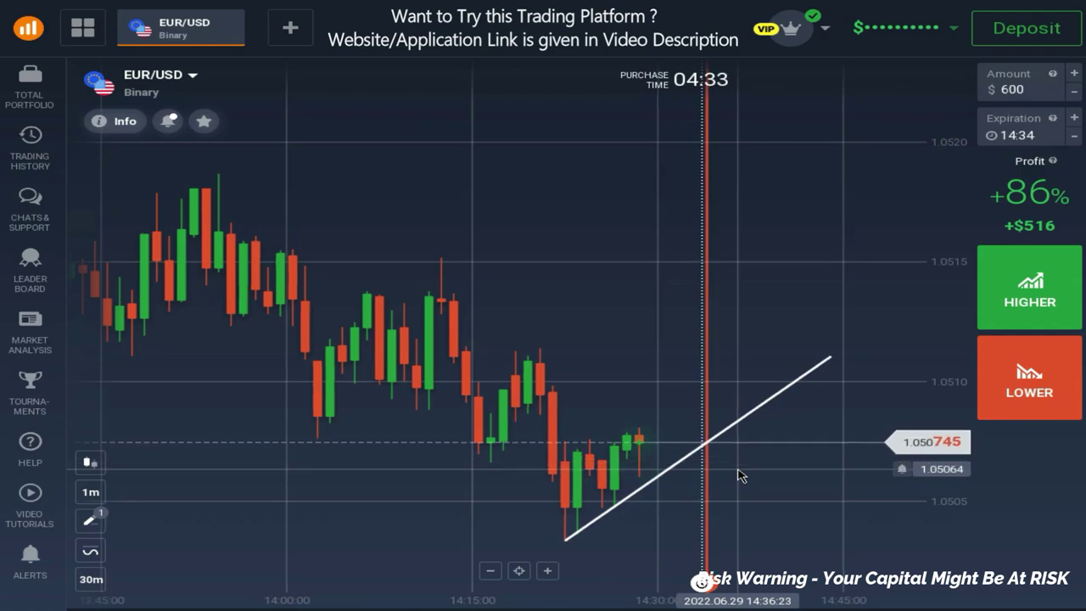
scroll(738, 475, "up", 2)
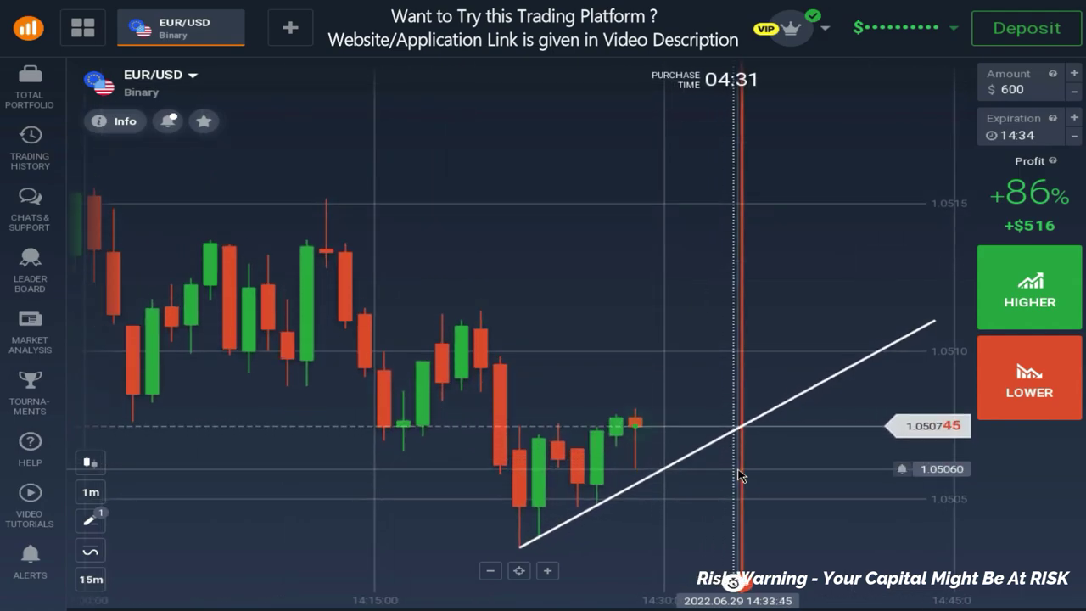
mouse_move(519, 550)
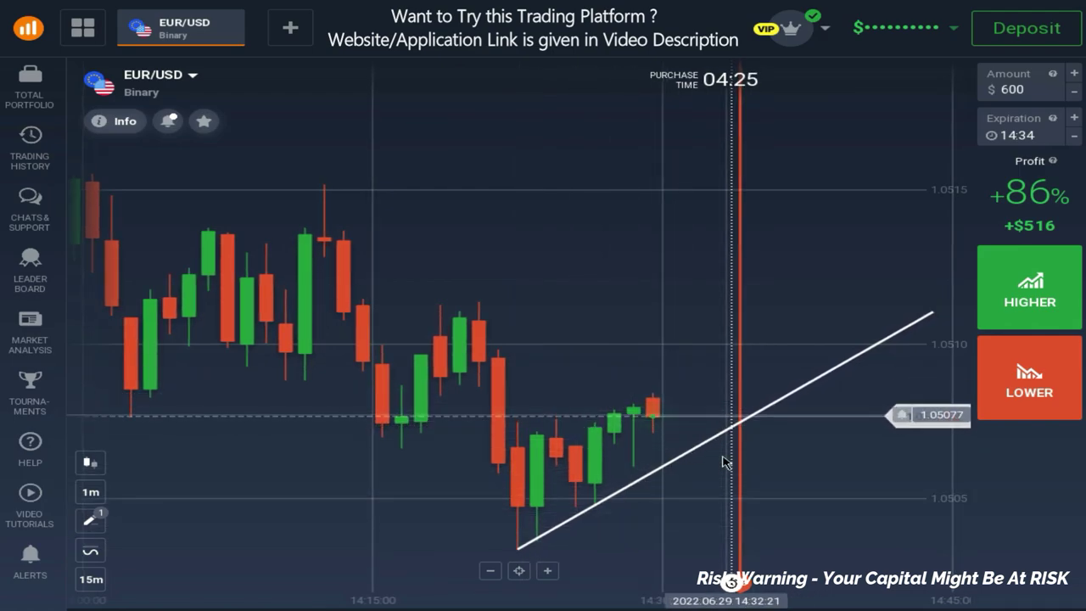
scroll(727, 492, "down", 4)
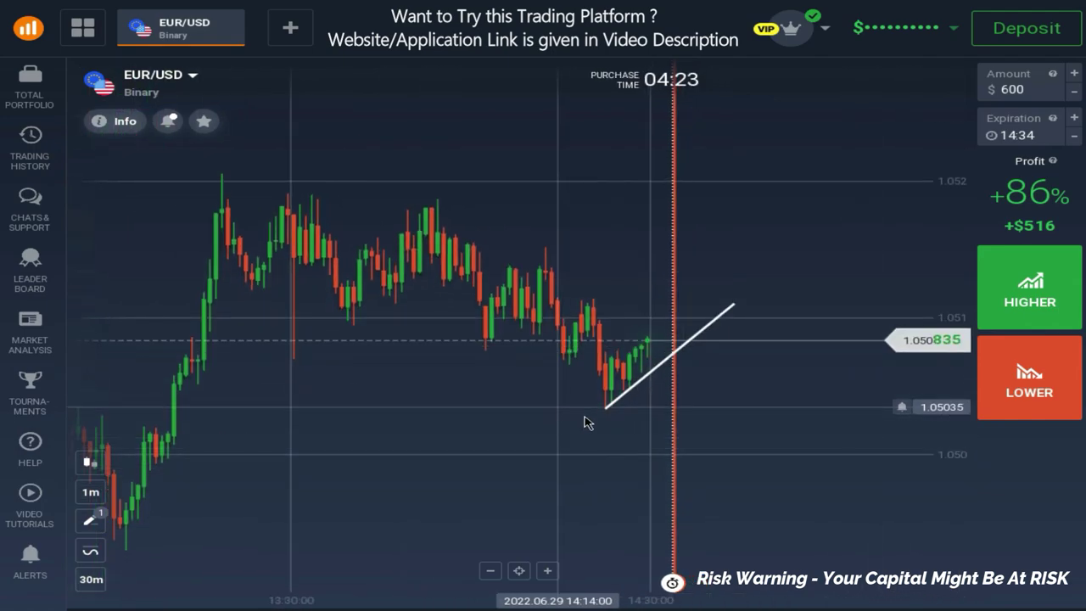
scroll(636, 463, "down", 4)
scroll(772, 468, "up", 4)
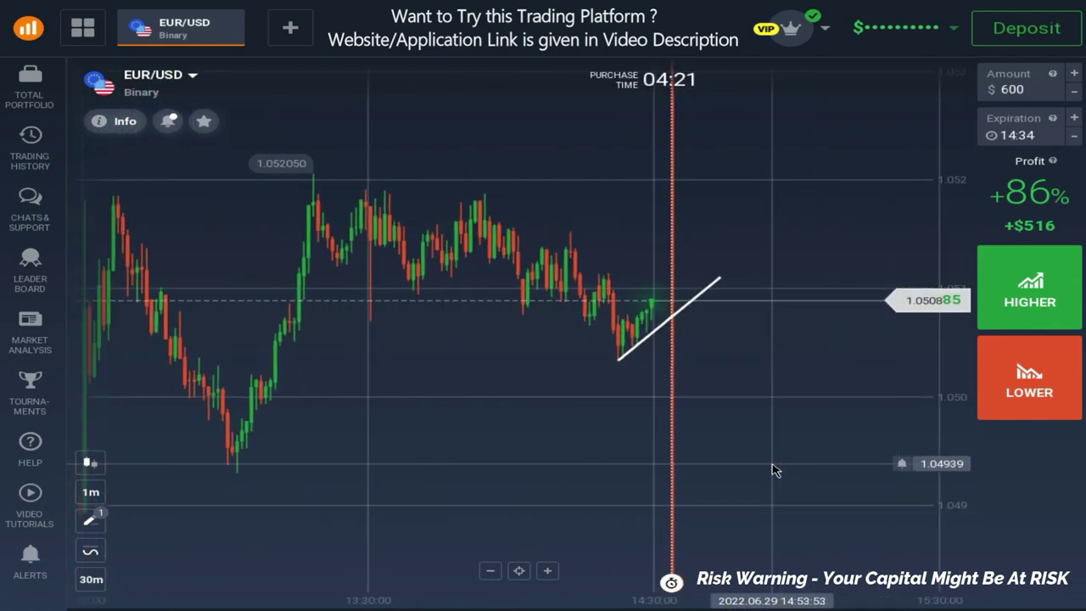
- Draw a white descending Trend Line from the 13:54 high at about 1.05186 through about 1.05119 at 14:29
left_click(94, 517)
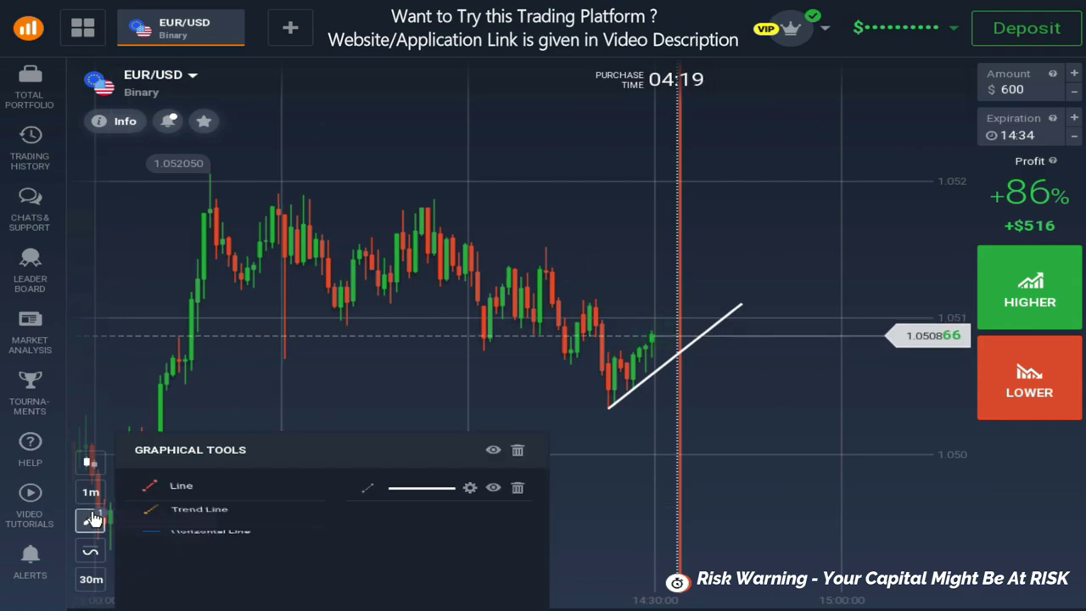
left_click(206, 514)
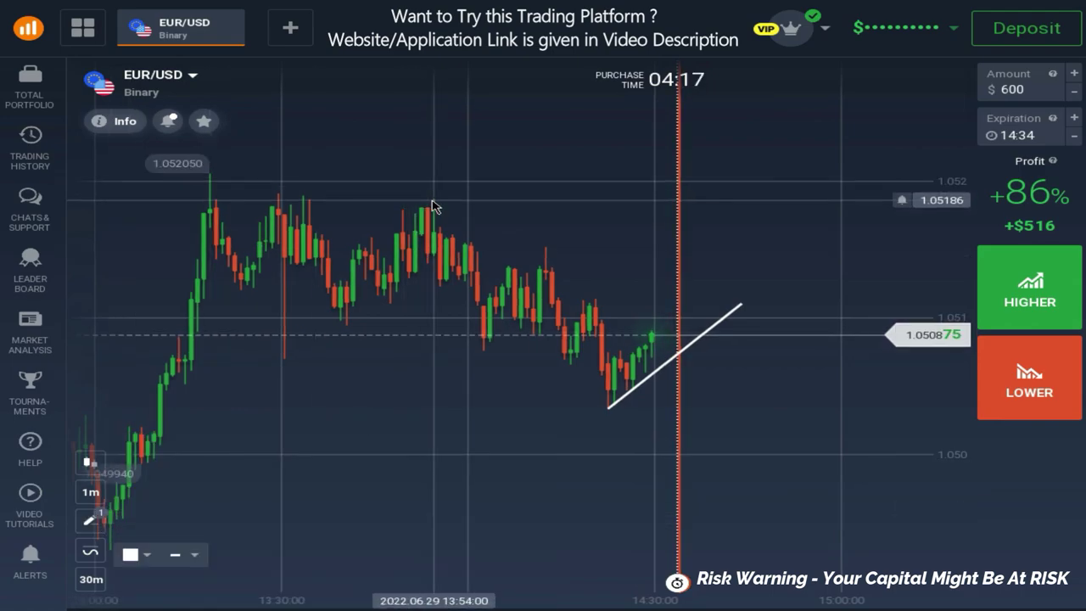
left_click_drag(433, 202, 662, 297)
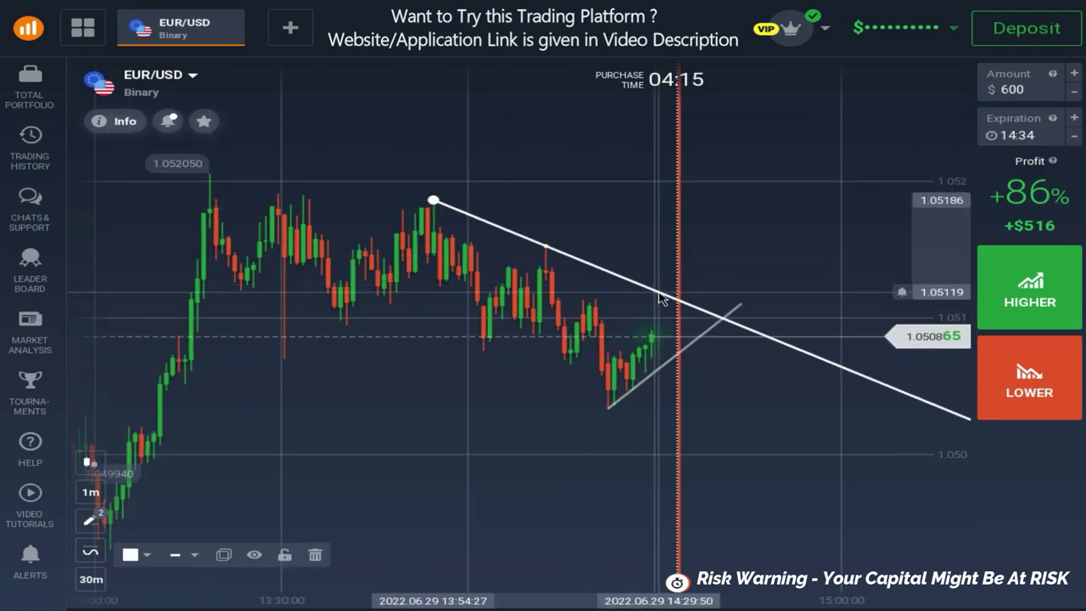
left_click(738, 381)
- Move the descending trend line's second anchor so the line slopes slightly more steeply along the candle highs
scroll(554, 330, "up", 2)
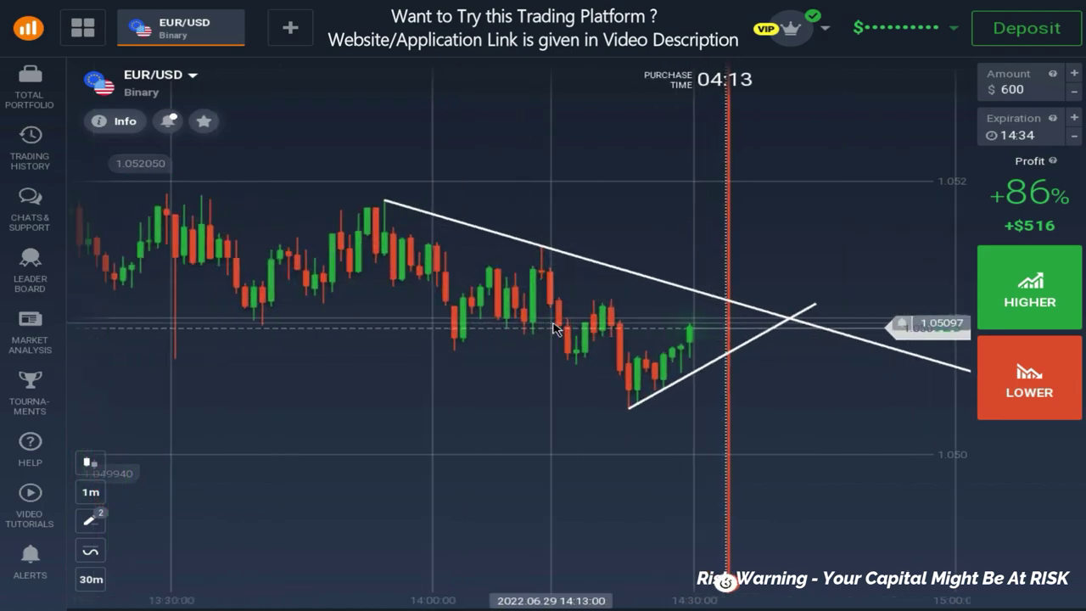
scroll(554, 329, "up", 1)
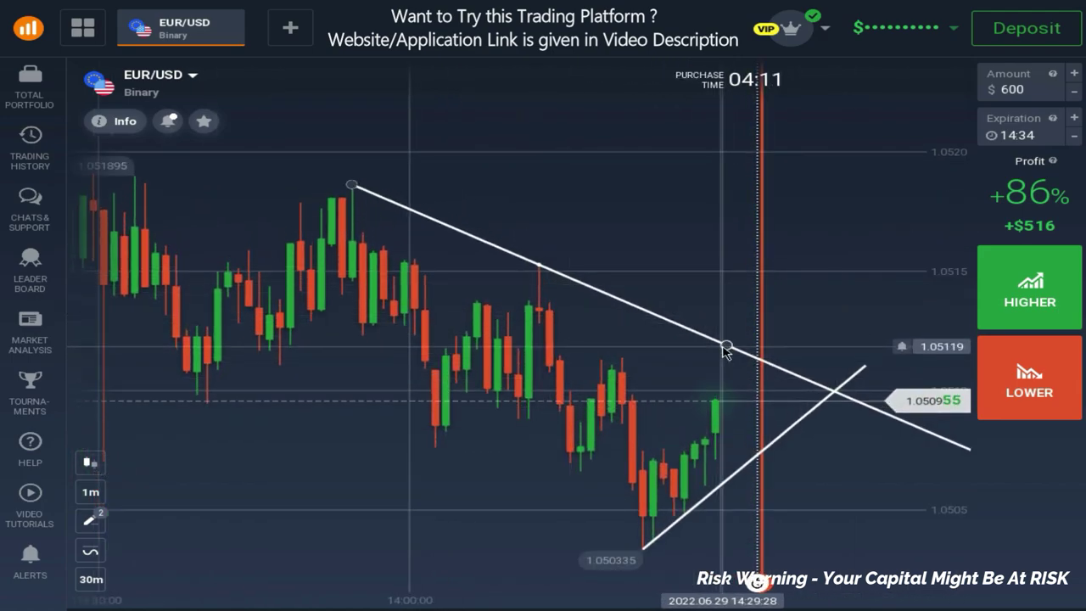
left_click_drag(722, 344, 602, 296)
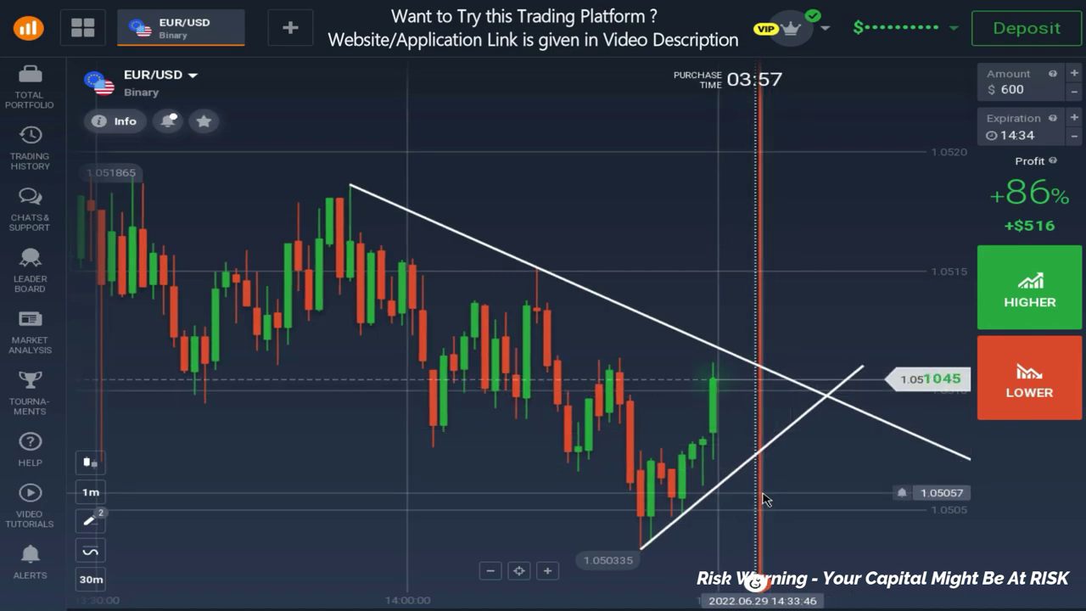
scroll(764, 499, "down", 3)
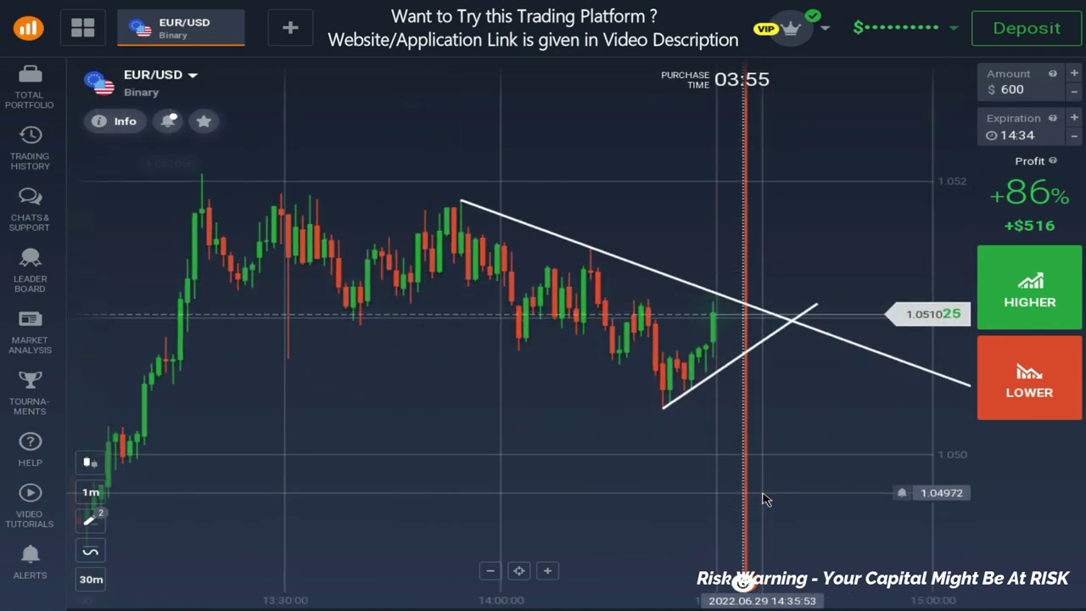
- Compare the latest EUR/USD candles with both converging lines and buy a $600 Higher option expiring at 14:36
scroll(764, 499, "down", 3)
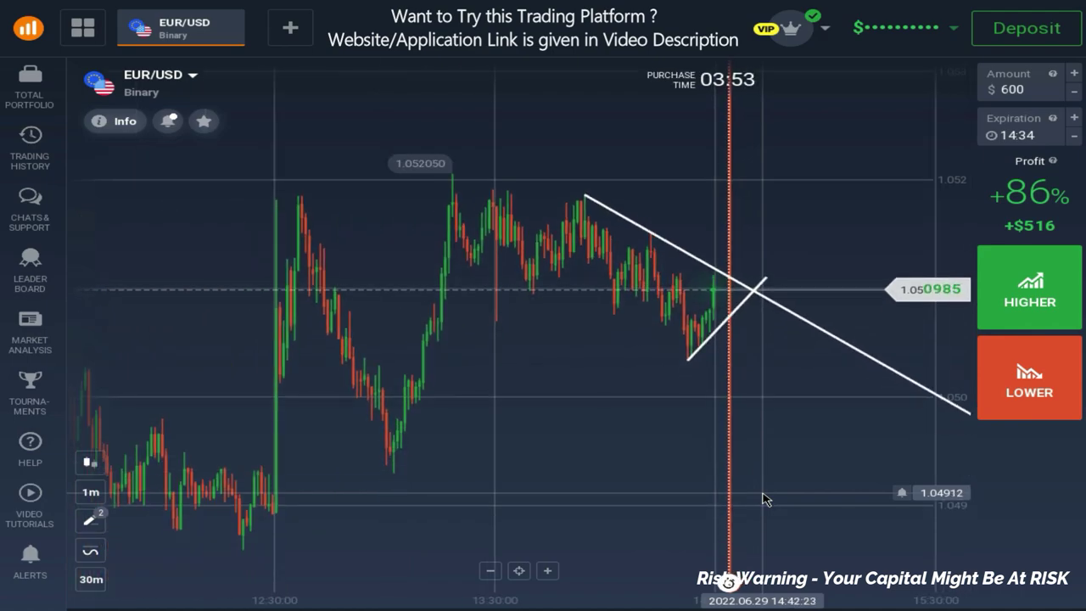
scroll(772, 501, "up", 3)
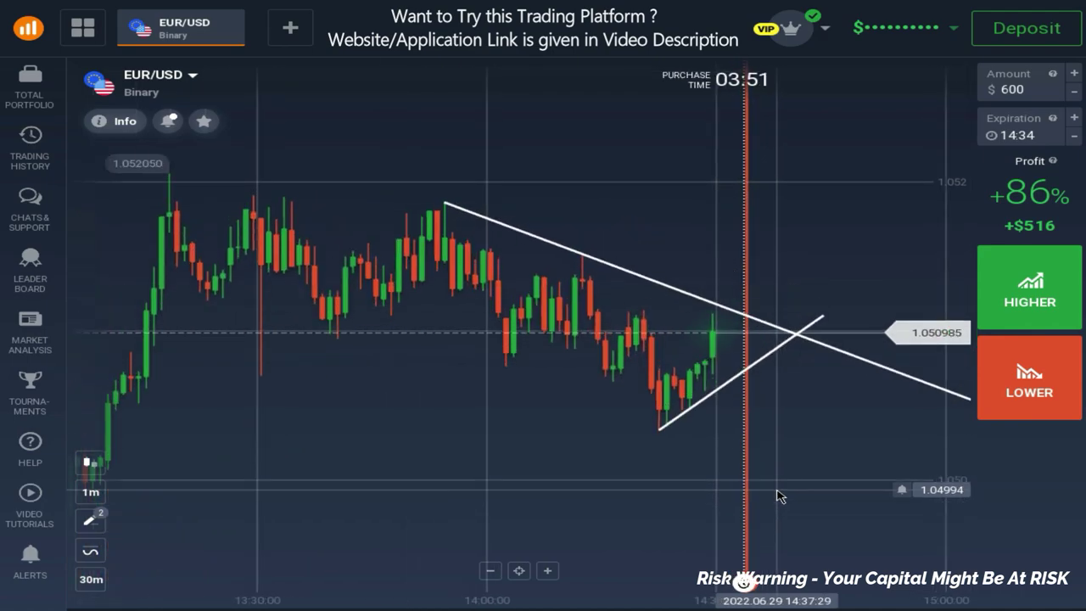
scroll(781, 496, "up", 3)
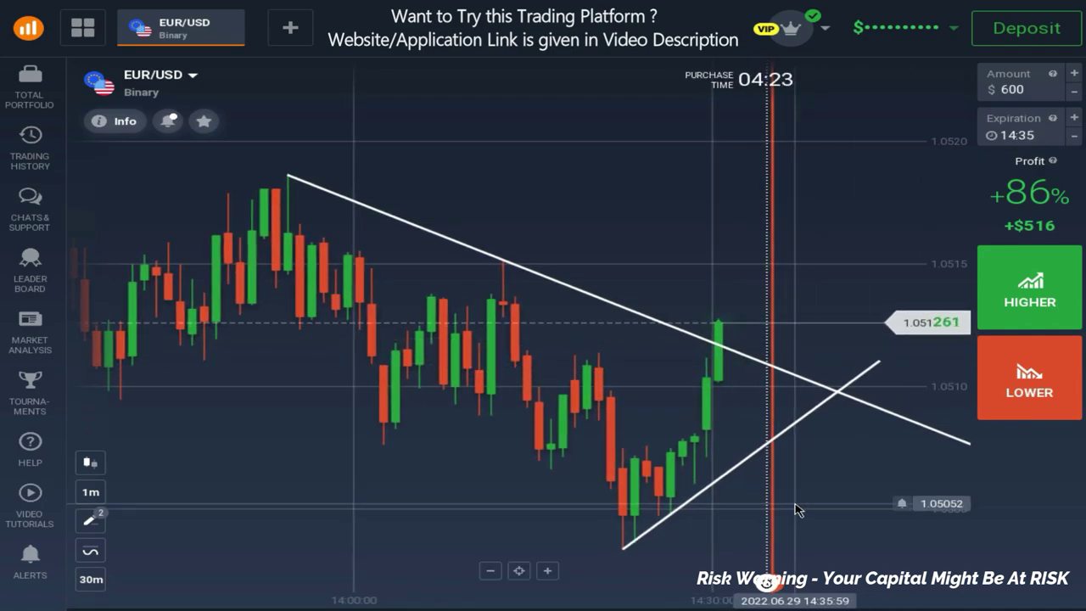
scroll(795, 510, "down", 4)
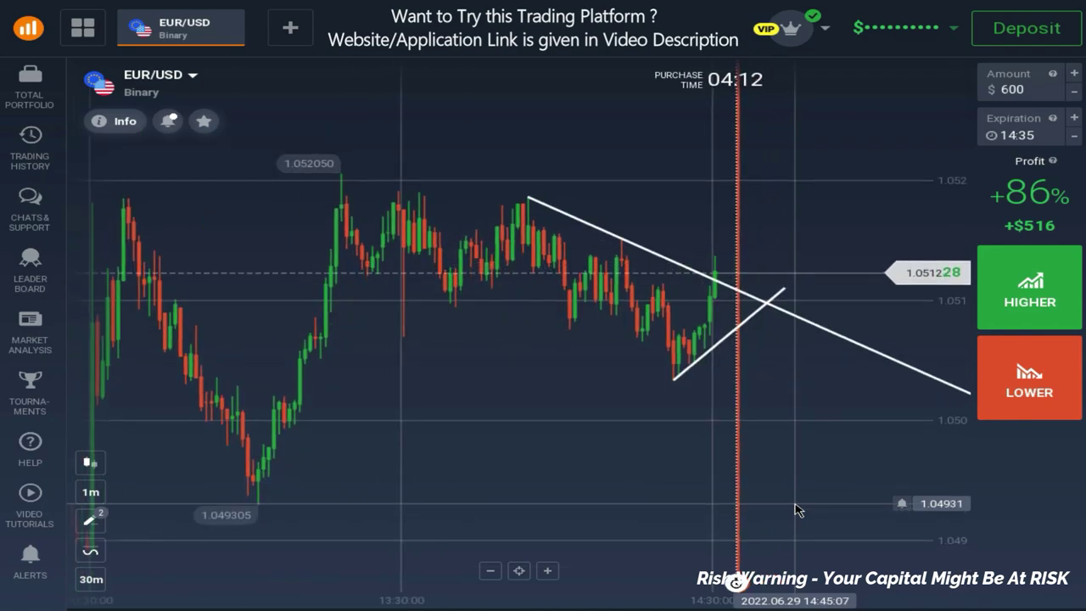
scroll(795, 509, "up", 4)
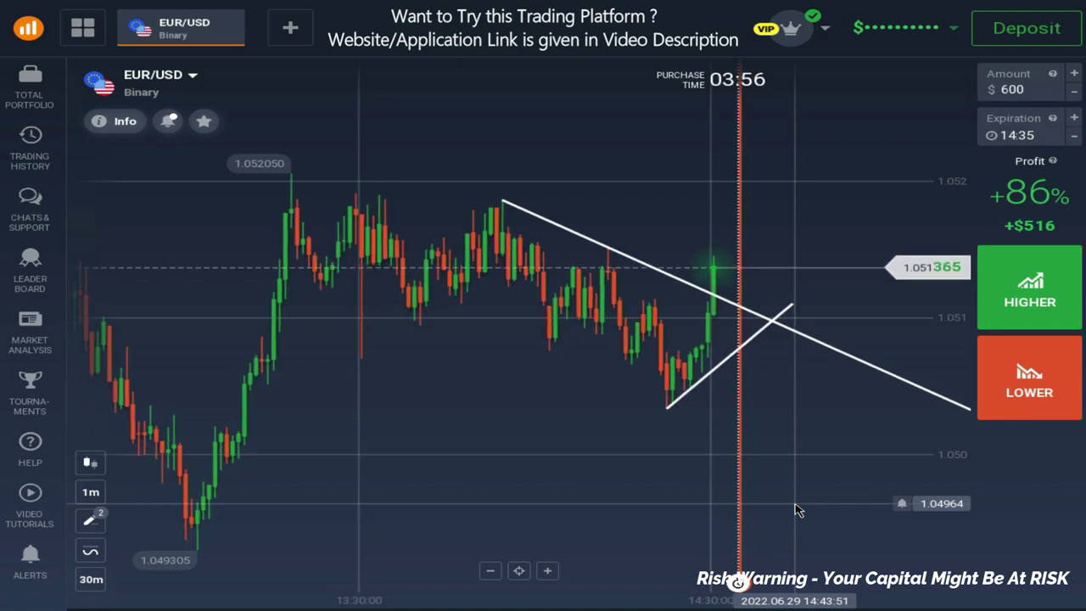
scroll(827, 446, "up", 2)
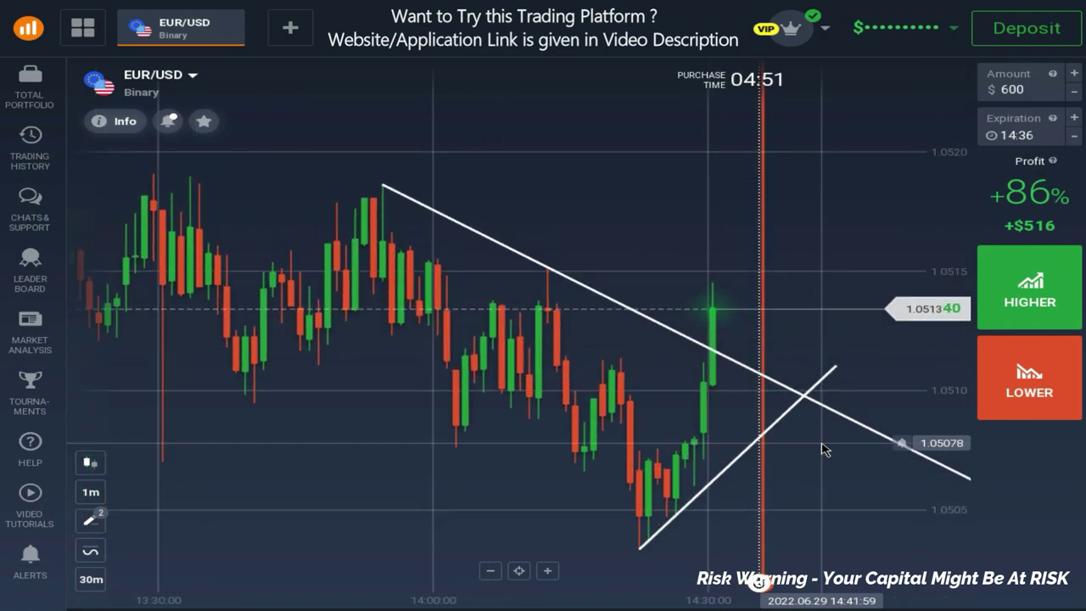
scroll(834, 474, "down", 3)
scroll(835, 473, "up", 4)
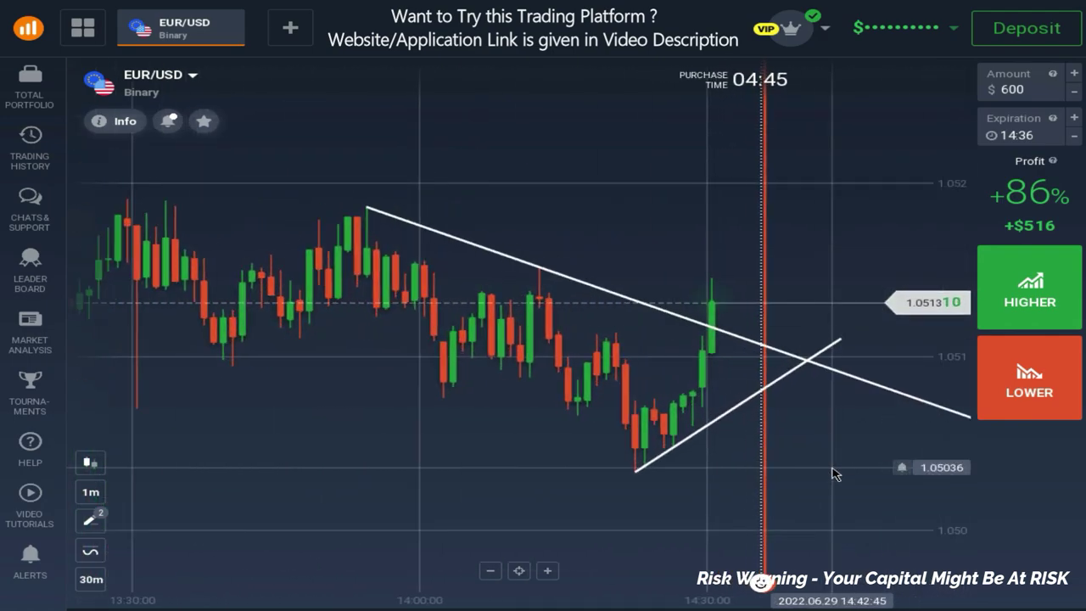
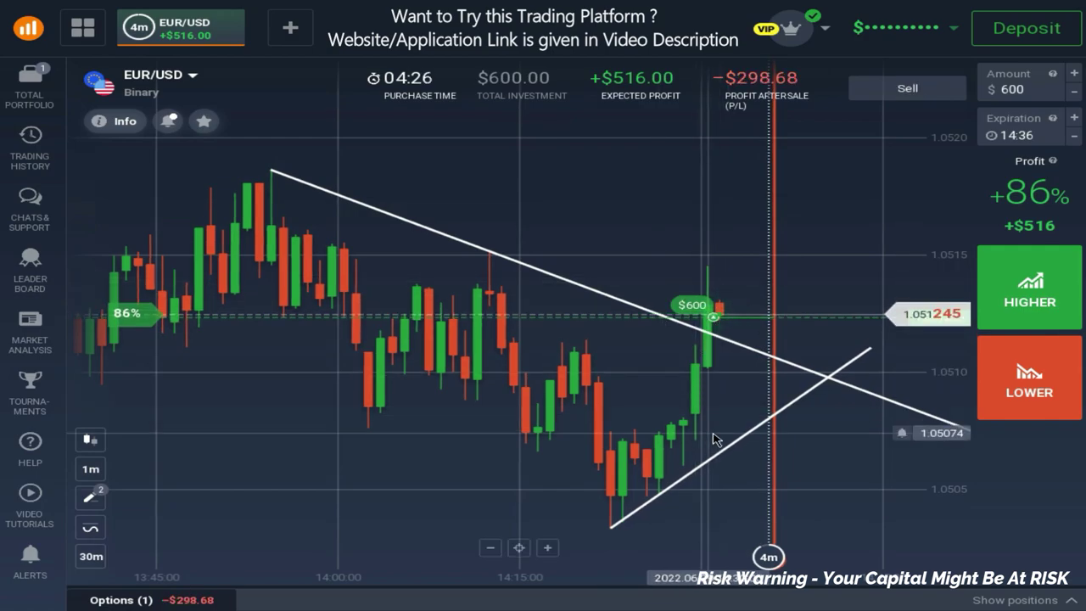
- Monitor the open $600 Higher position by following the price against its entry level and the two drawn lines
scroll(727, 448, "down", 3)
scroll(796, 458, "down", 4)
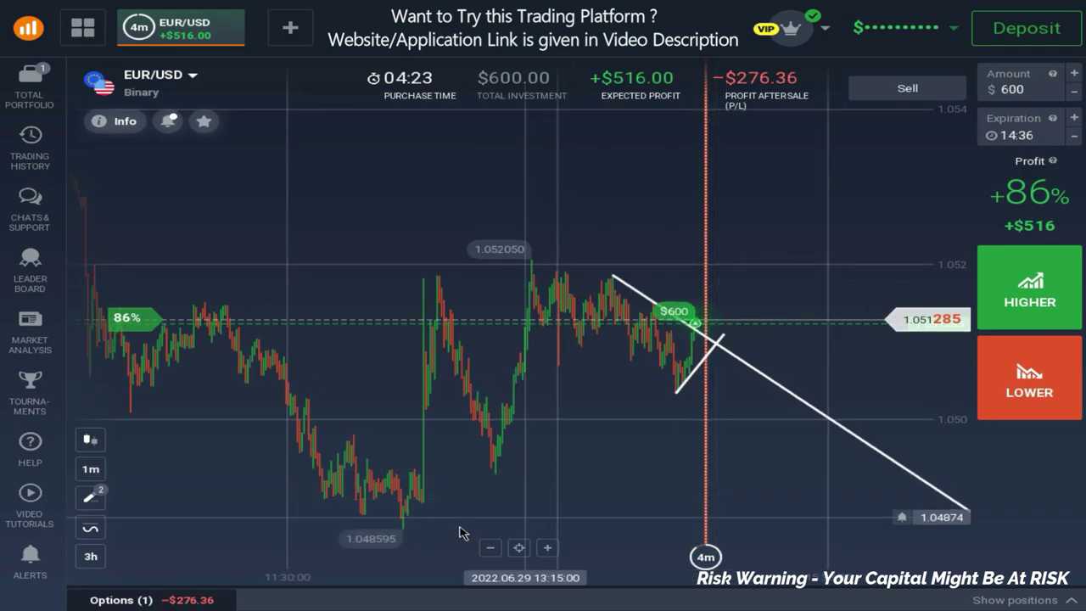
scroll(728, 441, "up", 4)
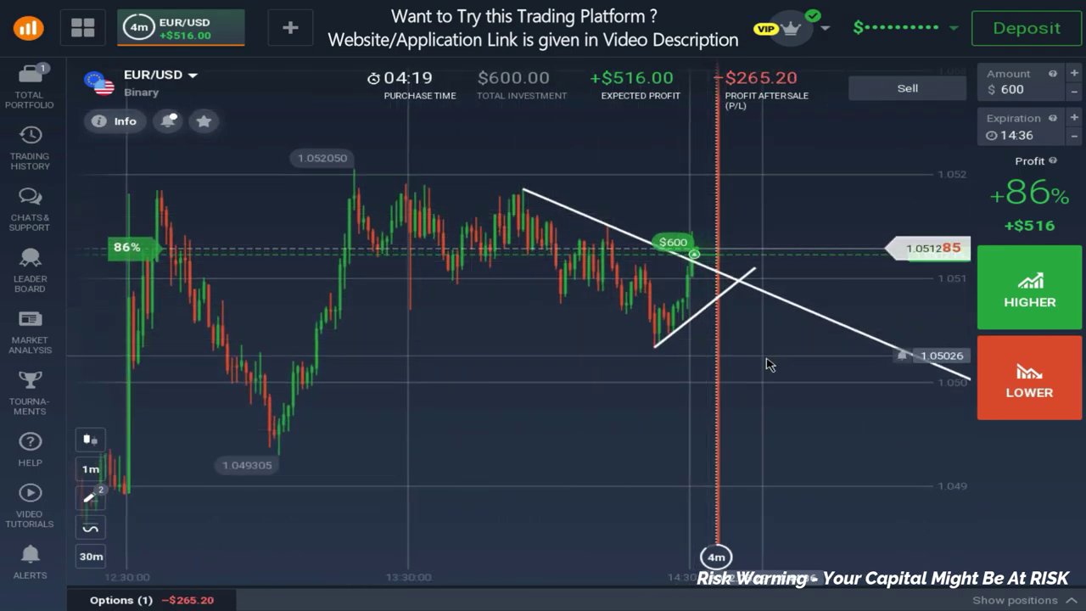
scroll(766, 366, "up", 3)
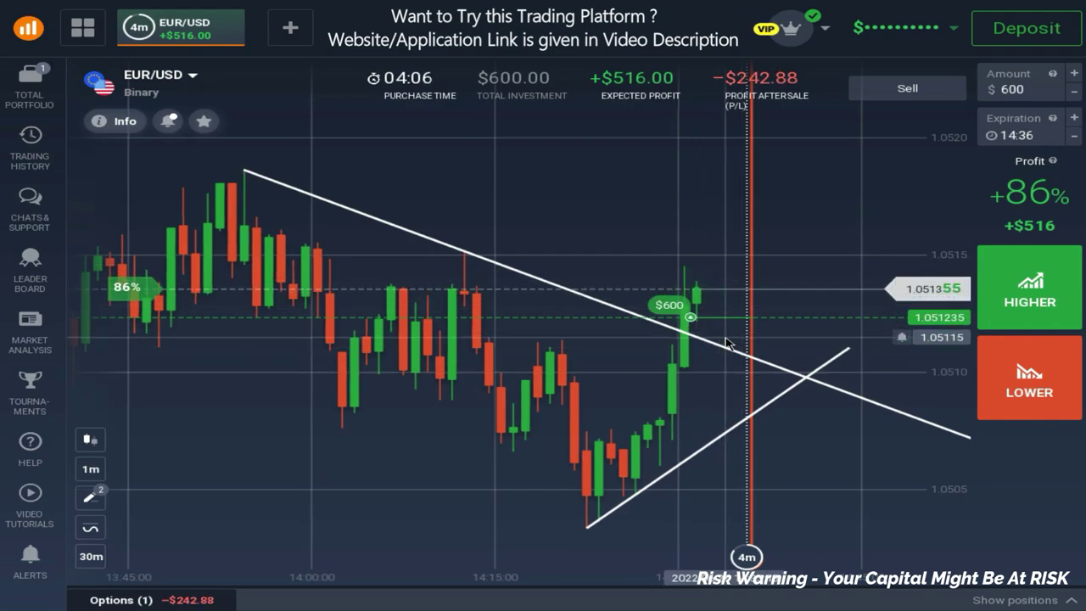
mouse_move(668, 311)
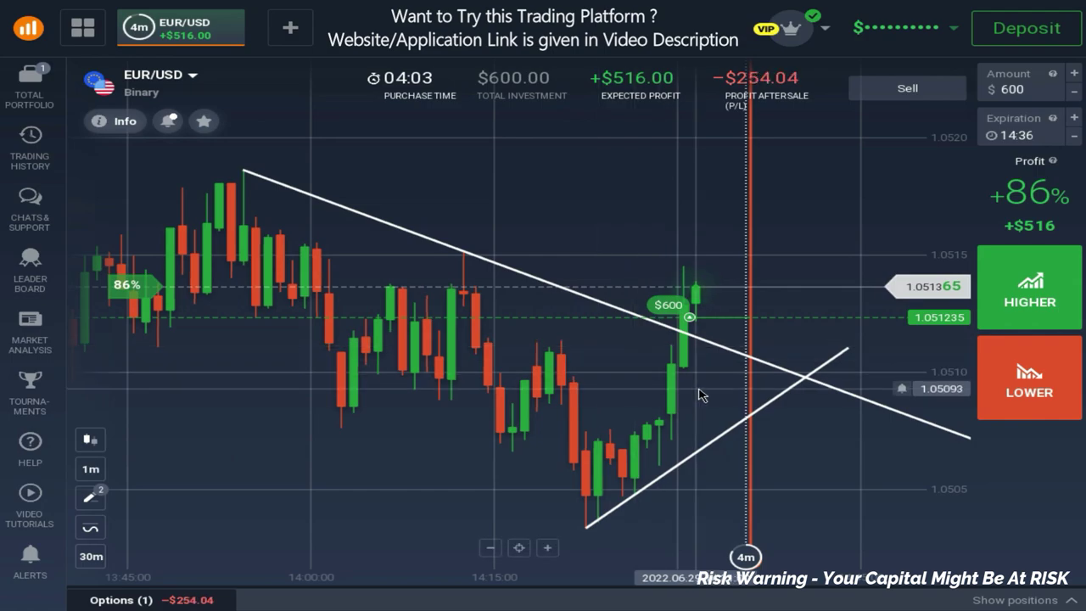
scroll(604, 373, "up", 2)
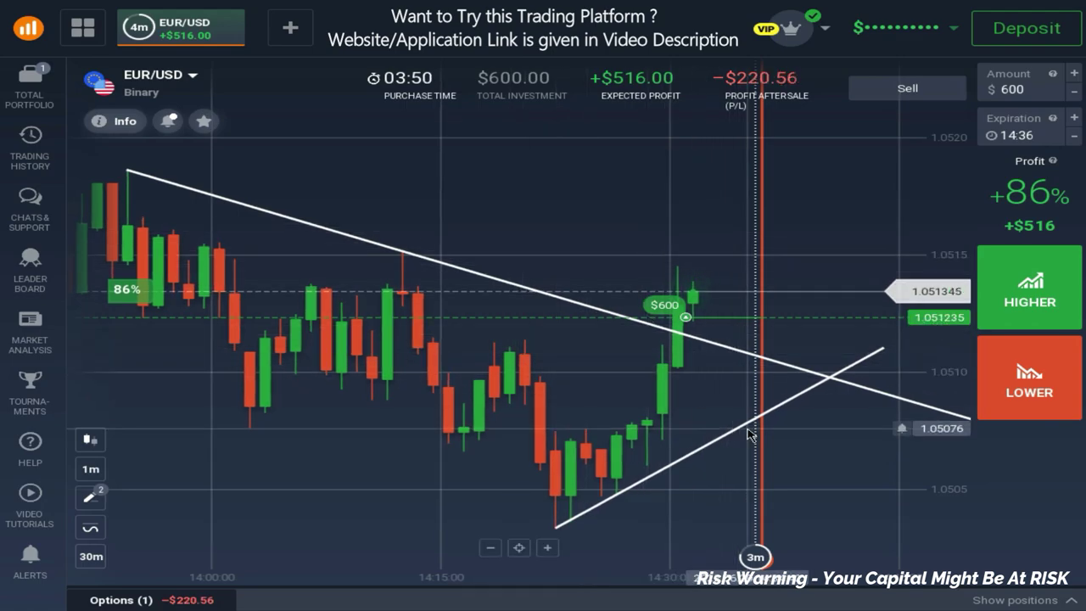
scroll(749, 435, "down", 3)
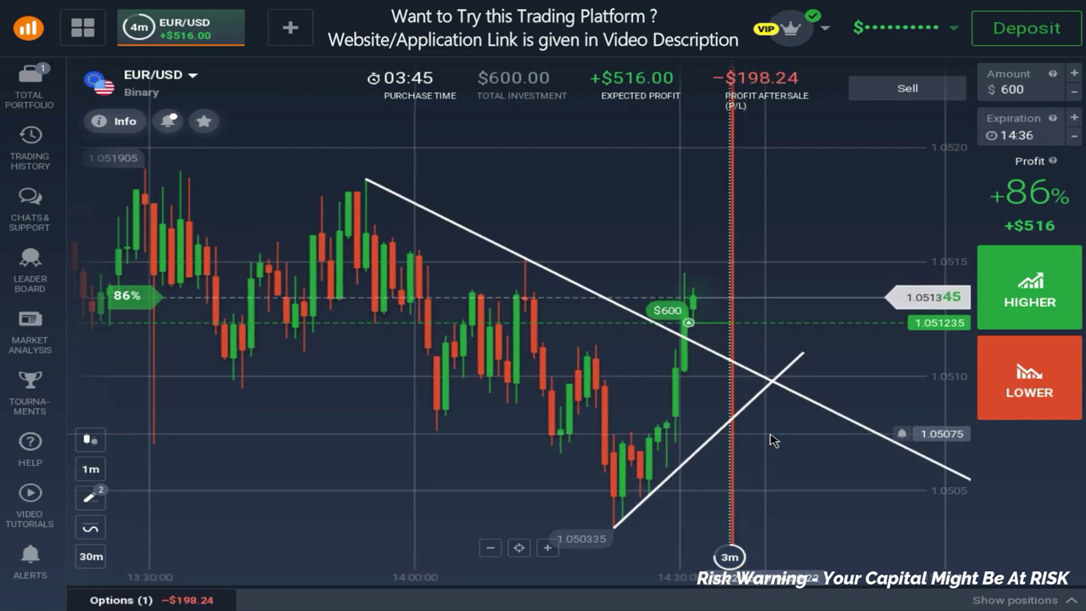
scroll(807, 438, "up", 1)
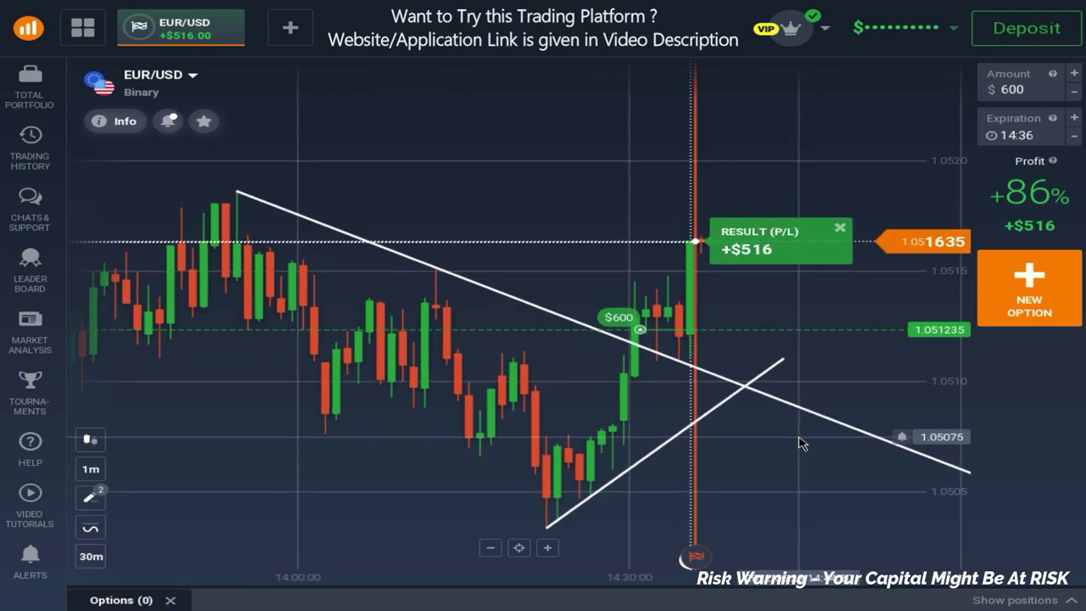
- Dismiss the closed trade's result and delete all drawn lines from the EUR/USD chart
scroll(800, 442, "down", 3)
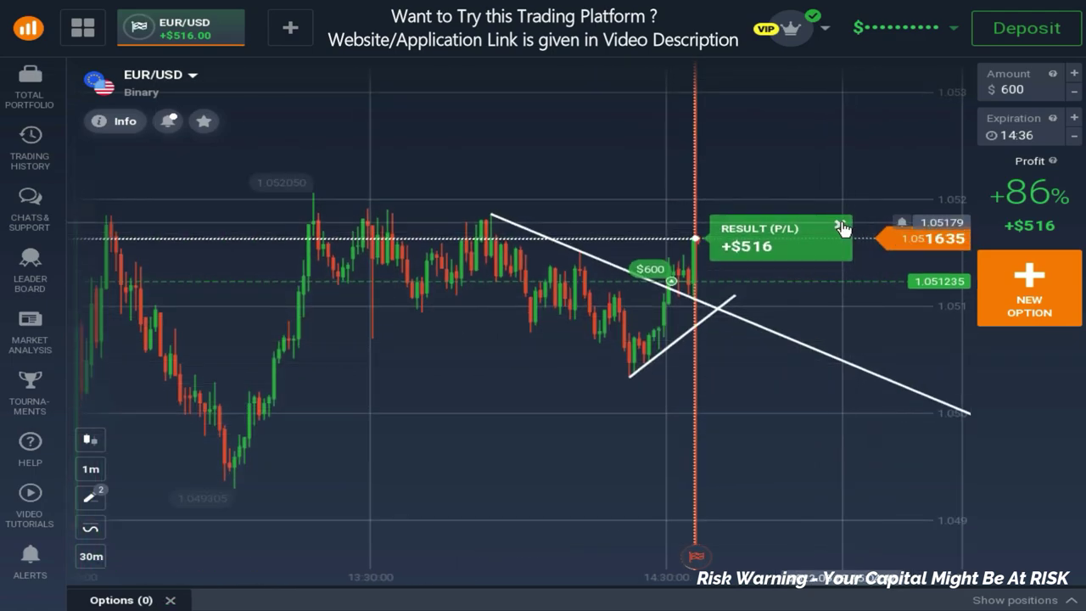
left_click(842, 228)
scroll(747, 450, "up", 4)
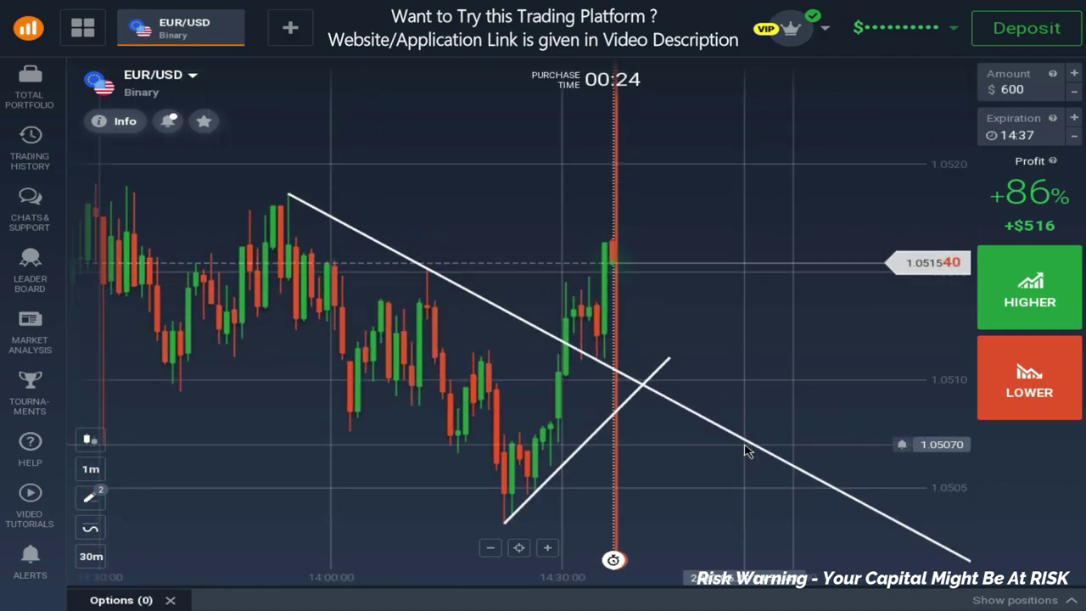
left_click(92, 495)
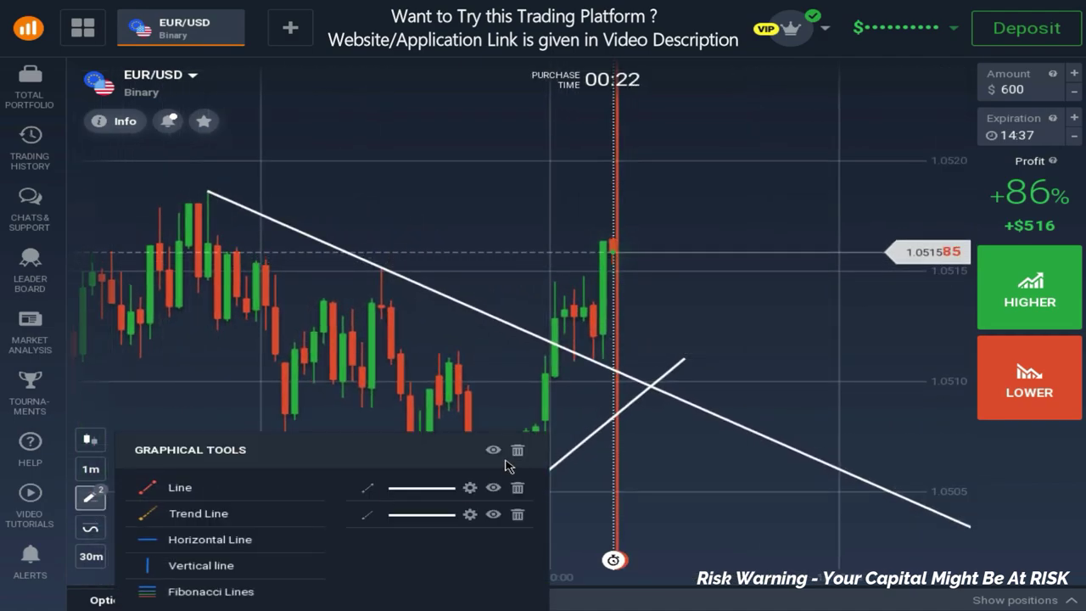
left_click(517, 456)
- Draw a white rising Line from the 14:22 low at about 1.05033 to about 1.05089 at 14:39
scroll(249, 308, "down", 4)
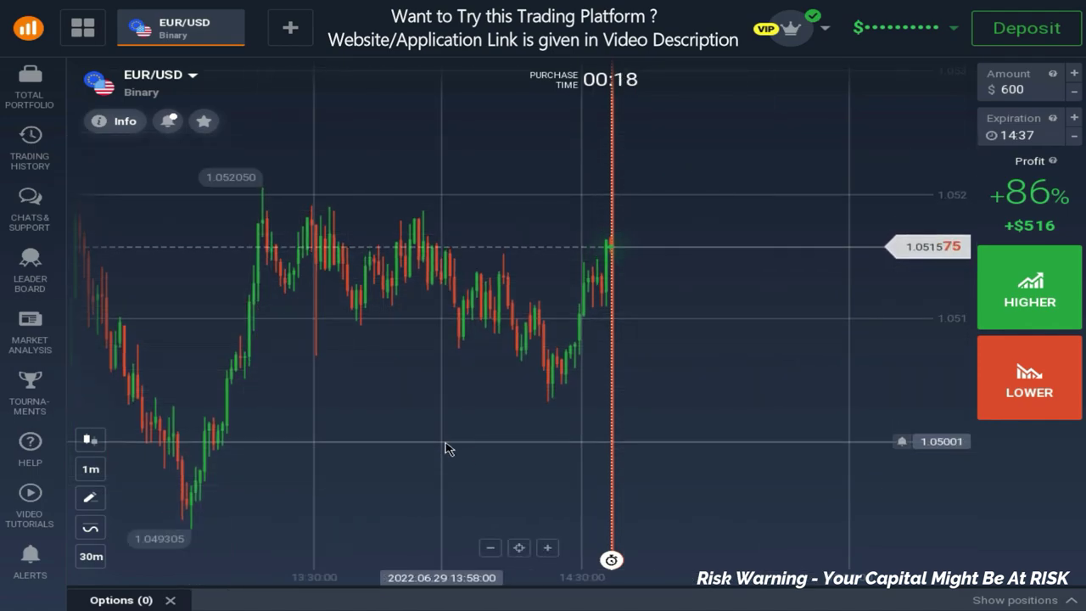
scroll(476, 458, "up", 3)
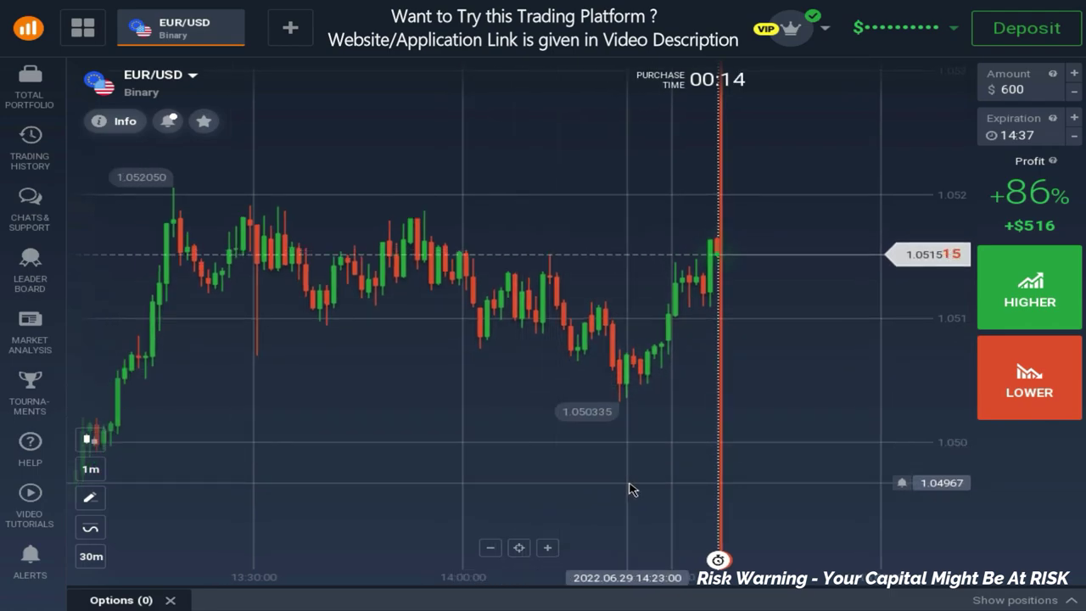
left_click_drag(631, 493, 569, 489)
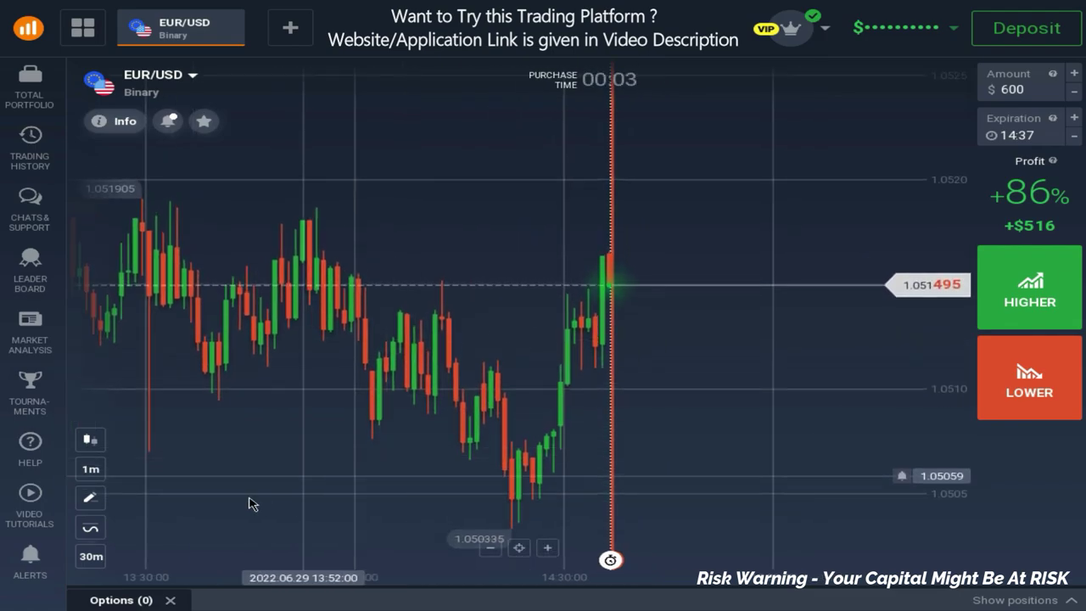
left_click(90, 497)
left_click(151, 489)
left_click_drag(511, 535, 628, 414)
scroll(628, 435, "up", 3)
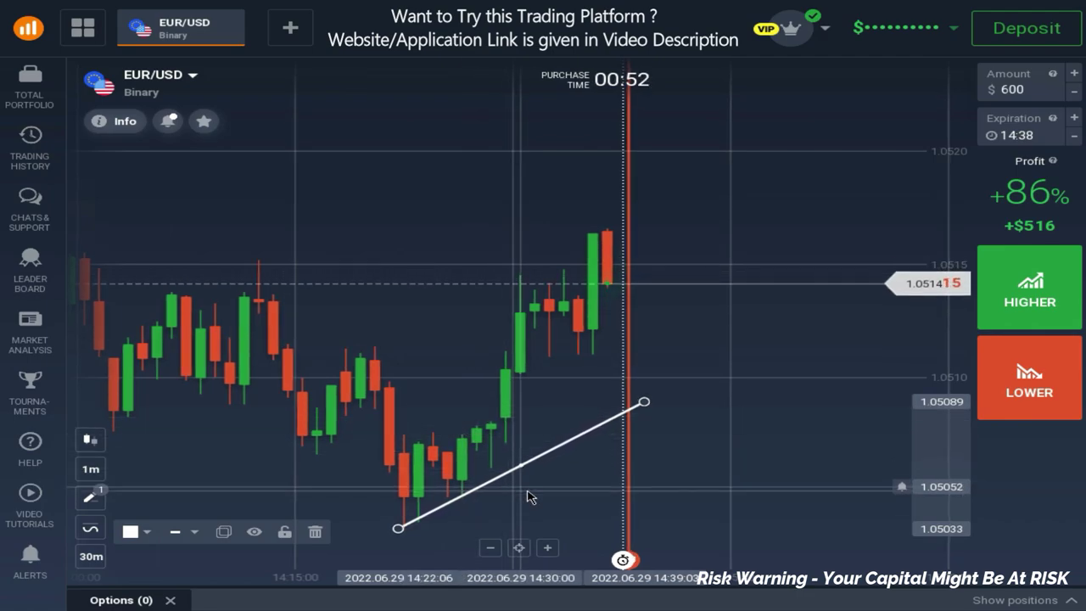
- Draw a white descending Trend Line from the 13:54 high at about 1.05187 through about 1.05140 near 14:18
scroll(528, 496, "down", 3)
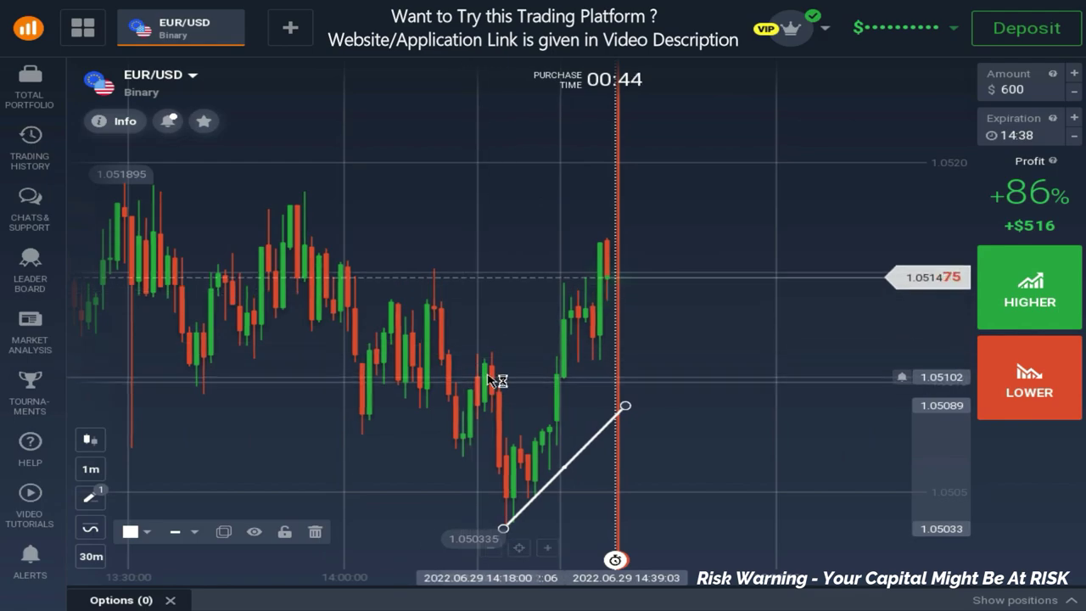
scroll(501, 350, "up", 3)
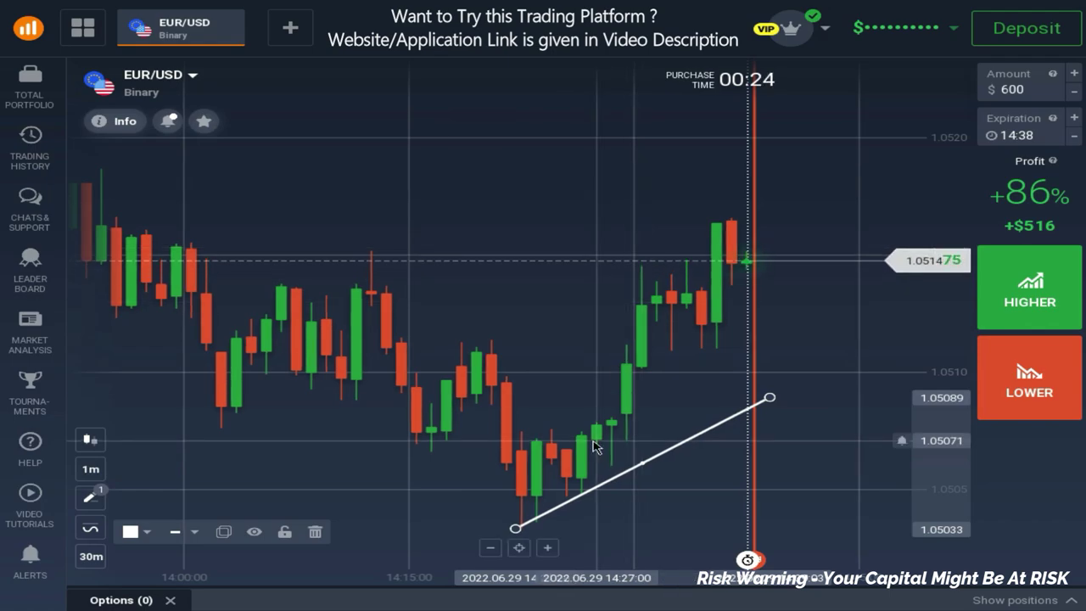
scroll(661, 499, "down", 1)
scroll(661, 499, "down", 2)
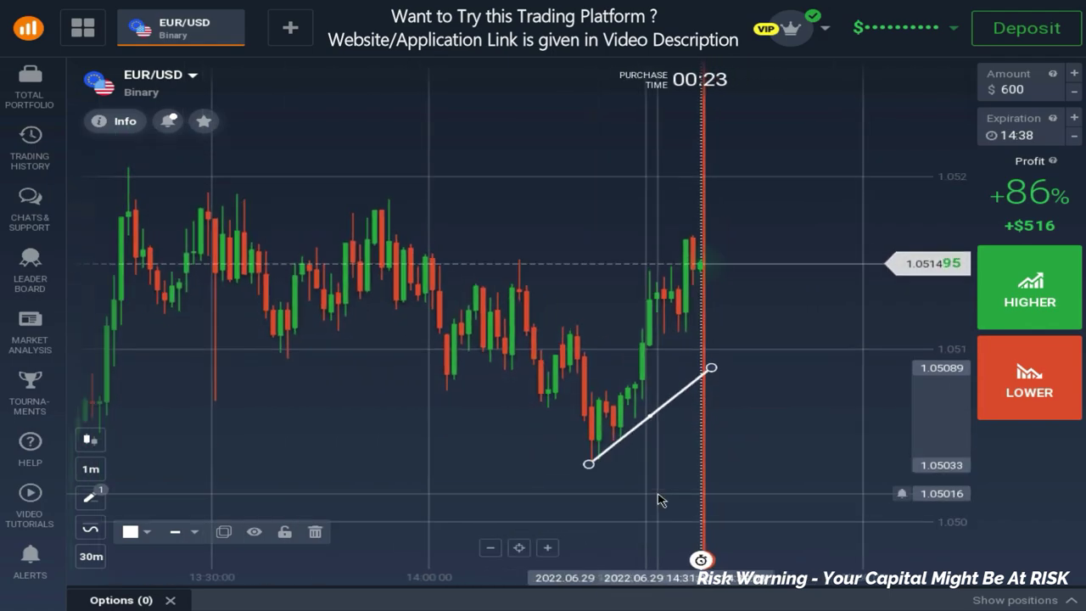
left_click(90, 496)
left_click(218, 517)
left_click(387, 200)
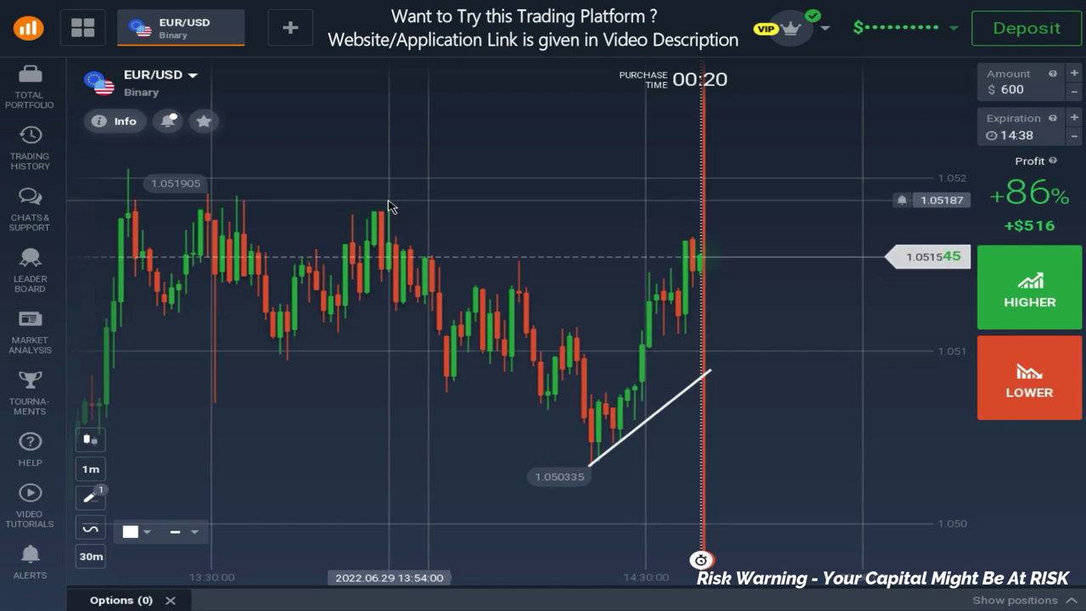
left_click(565, 283)
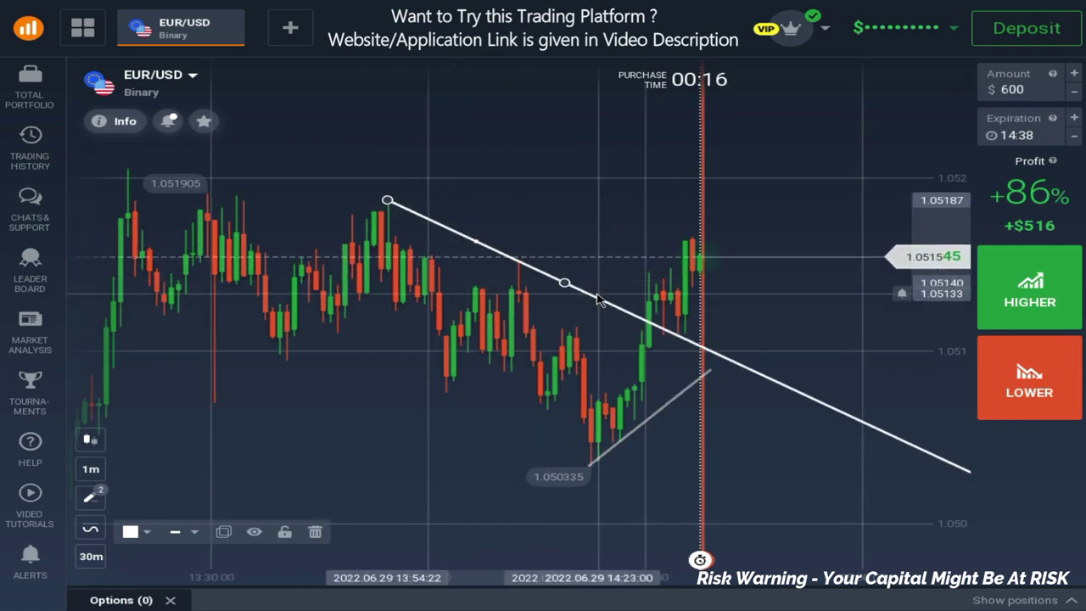
left_click(670, 383)
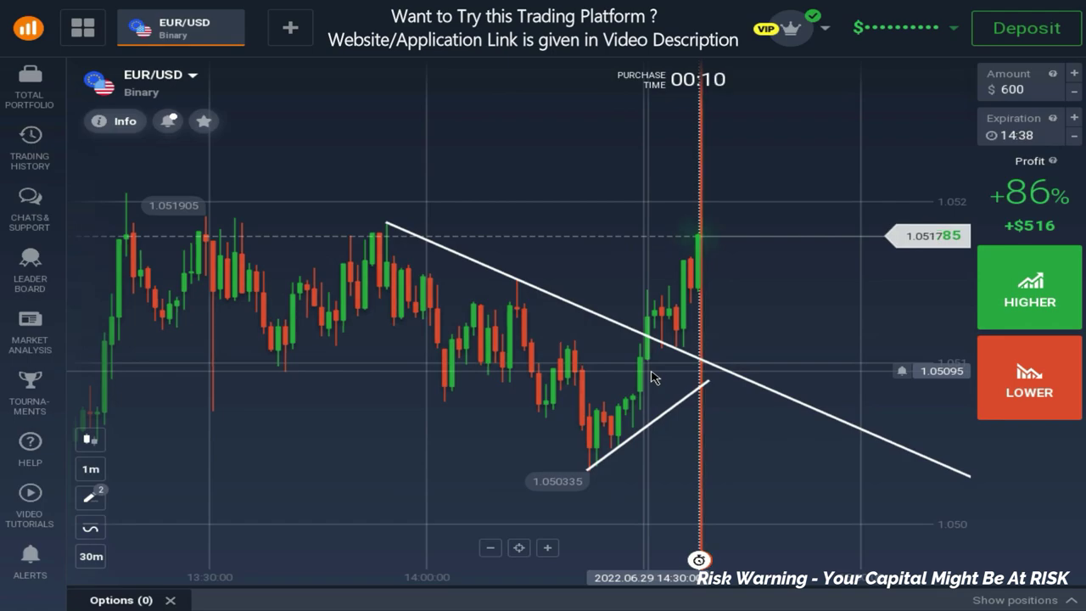
- Examine how the candles cross and retest the descending trend line, and compare the newest peak with the earlier swing highs near 1.052
scroll(753, 436, "up", 2)
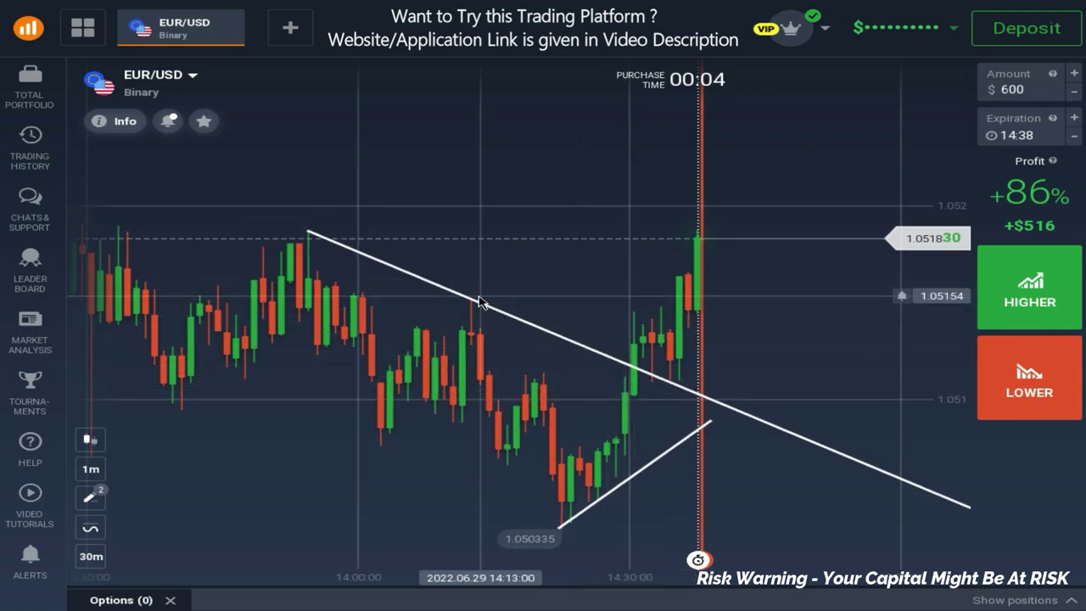
scroll(619, 357, "up", 2)
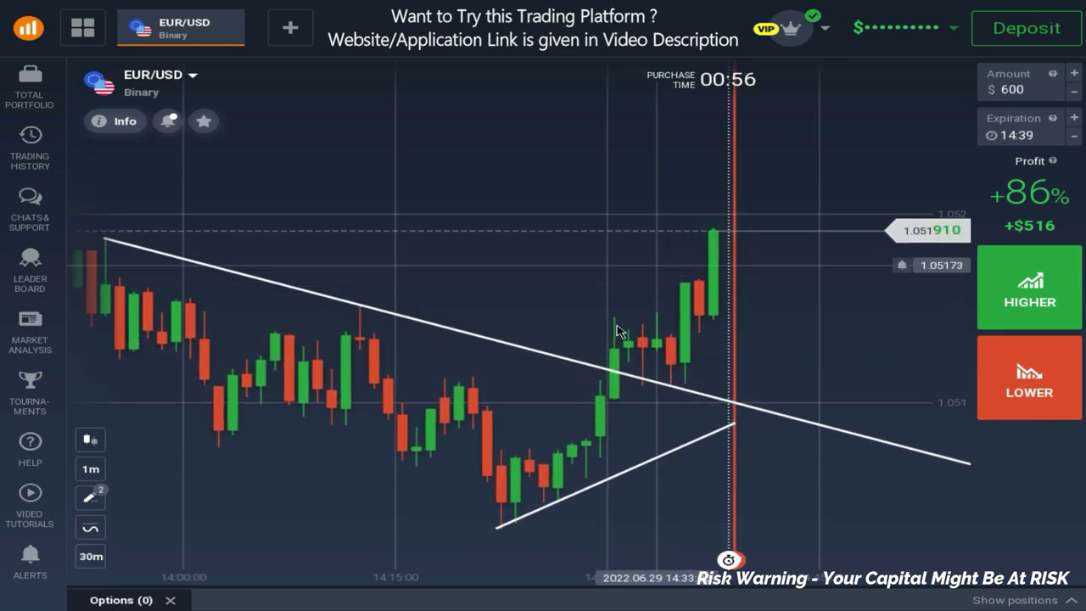
scroll(621, 373, "up", 2)
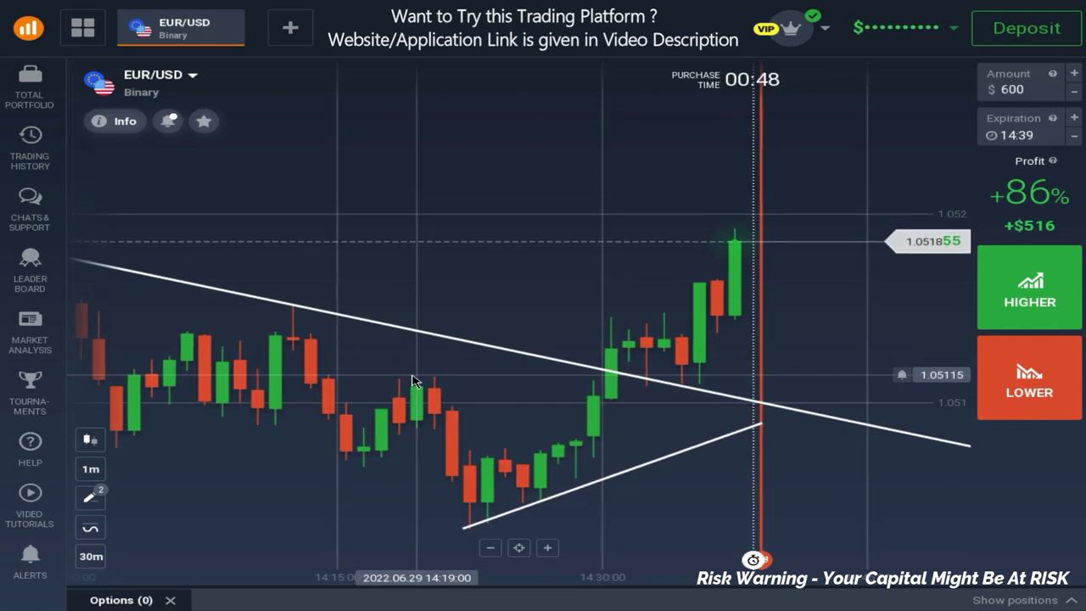
scroll(522, 415, "down", 2)
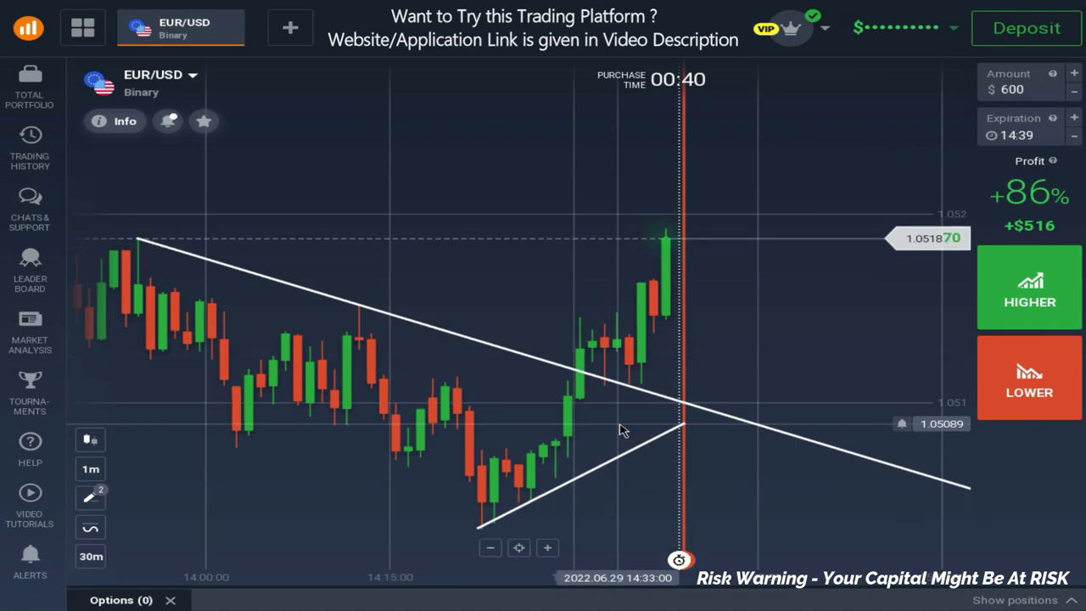
scroll(594, 445, "up", 2)
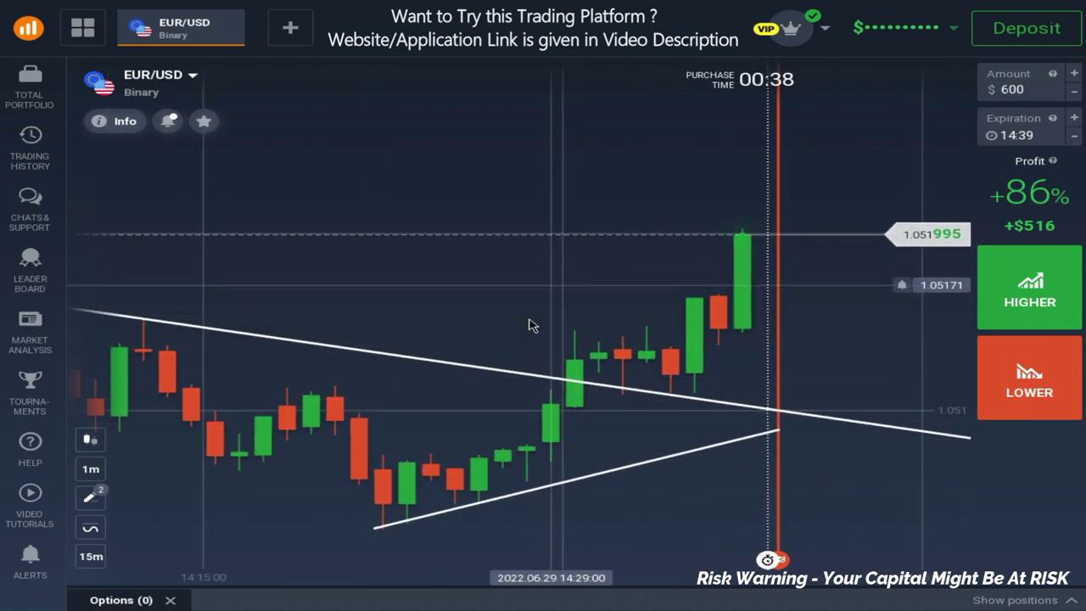
scroll(530, 325, "down", 2)
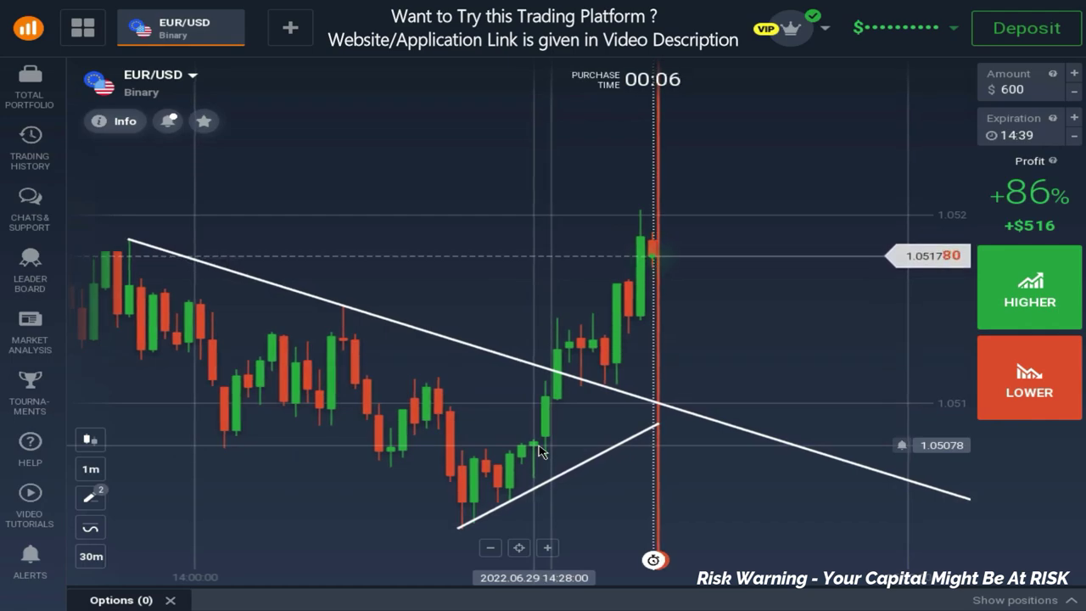
scroll(632, 470, "down", 5)
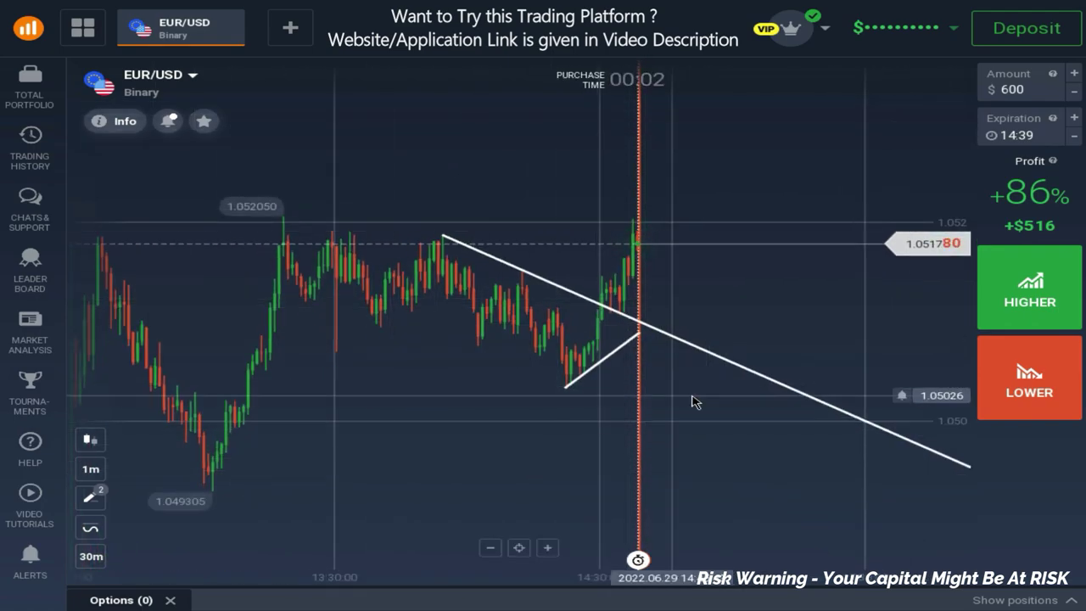
scroll(696, 401, "up", 3)
scroll(696, 400, "up", 1)
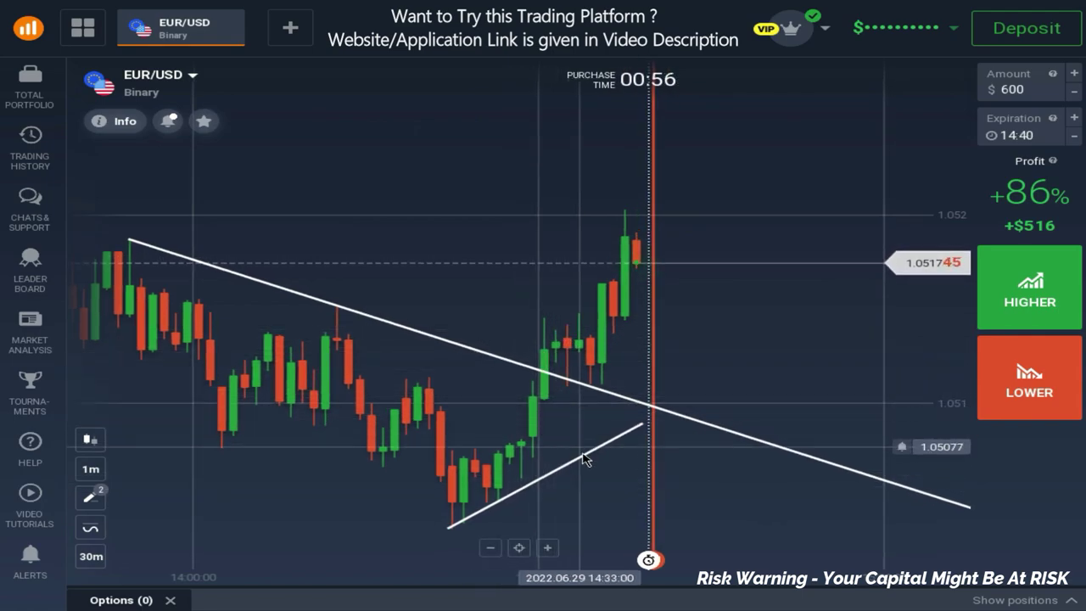
scroll(598, 512, "down", 3)
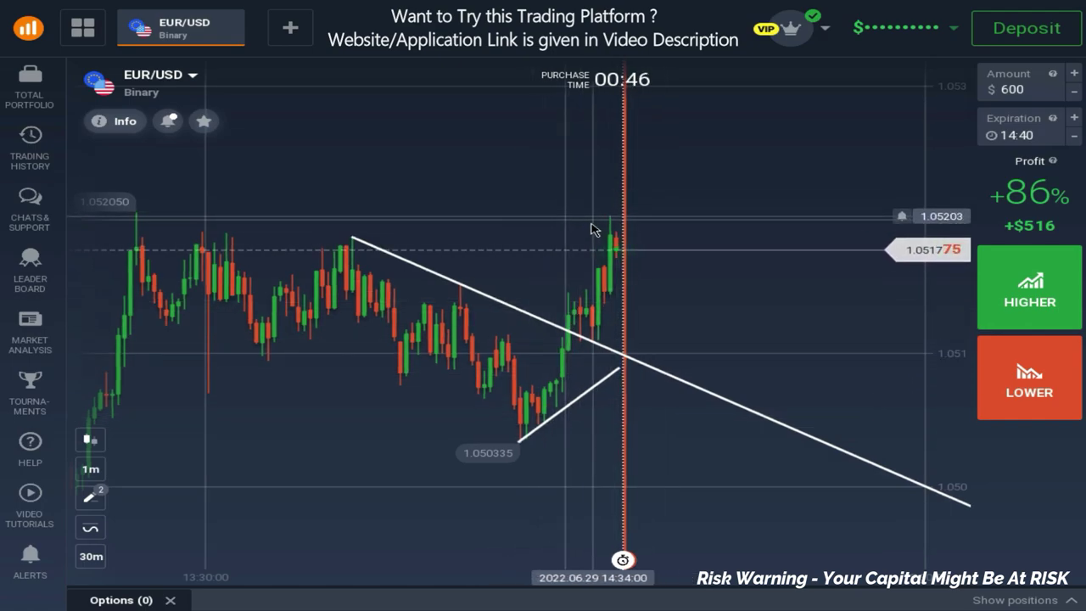
scroll(644, 258, "down", 5)
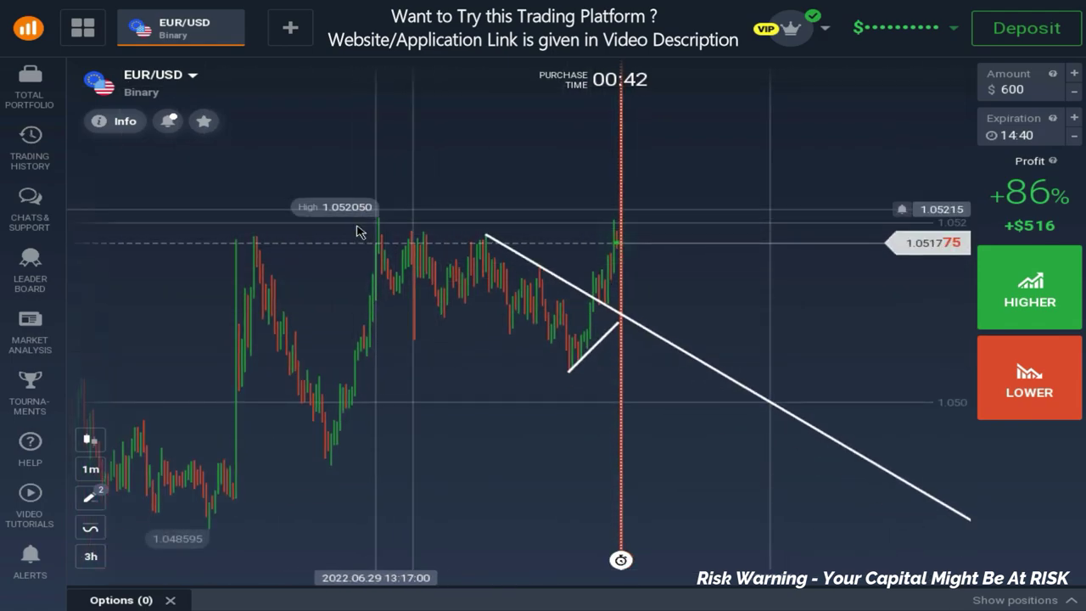
scroll(632, 271, "up", 5)
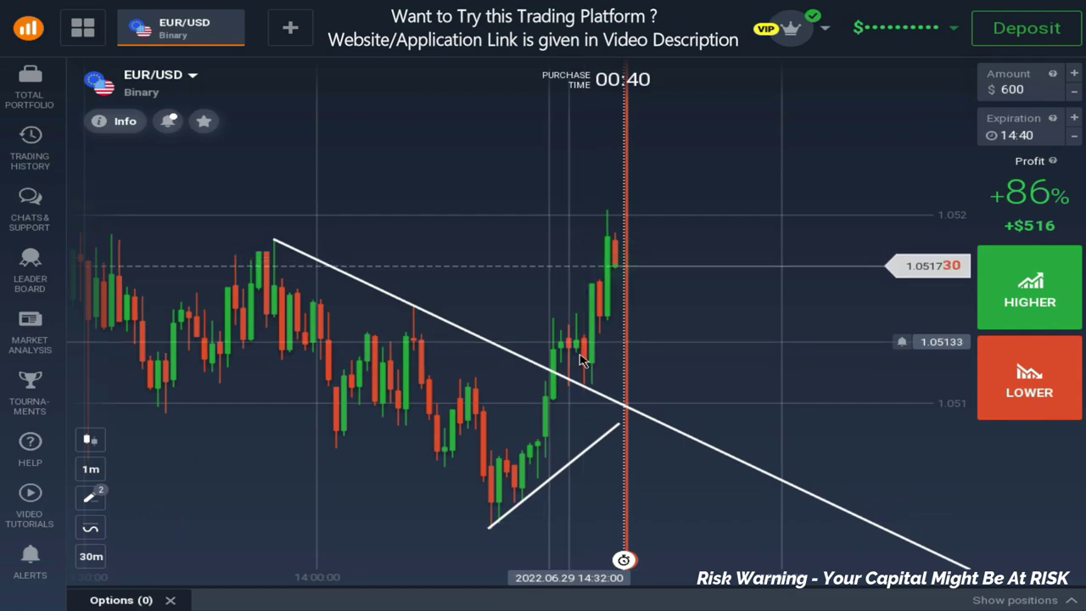